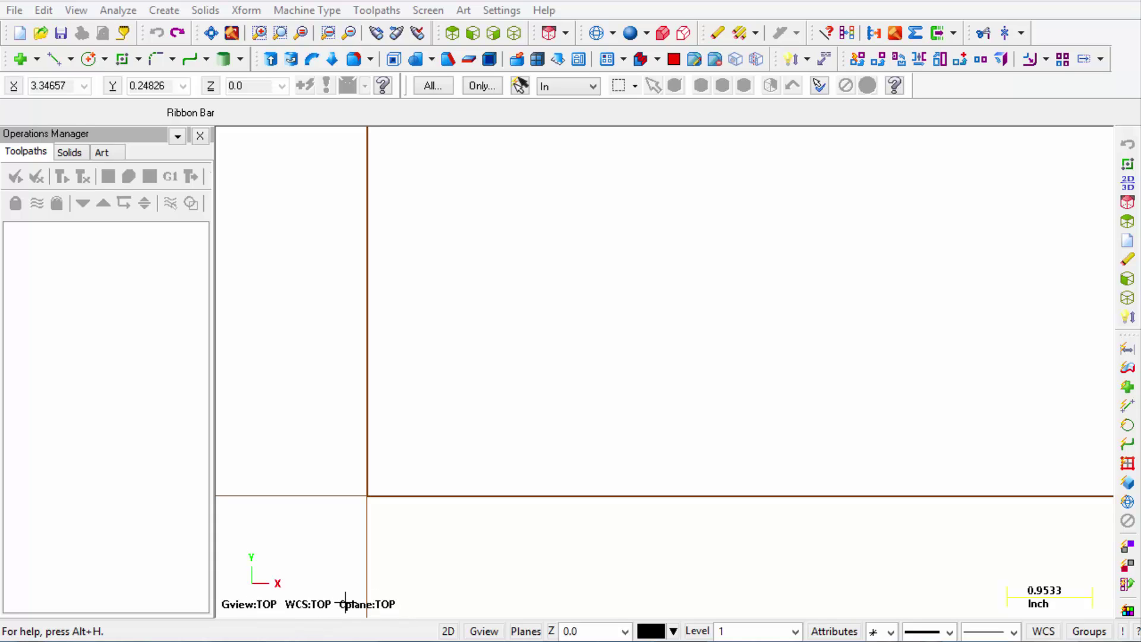
Step: Set the graphics view and the planes to Top (WCS), keeping 2D mode and a Z depth of 0.0
left_click(485, 631)
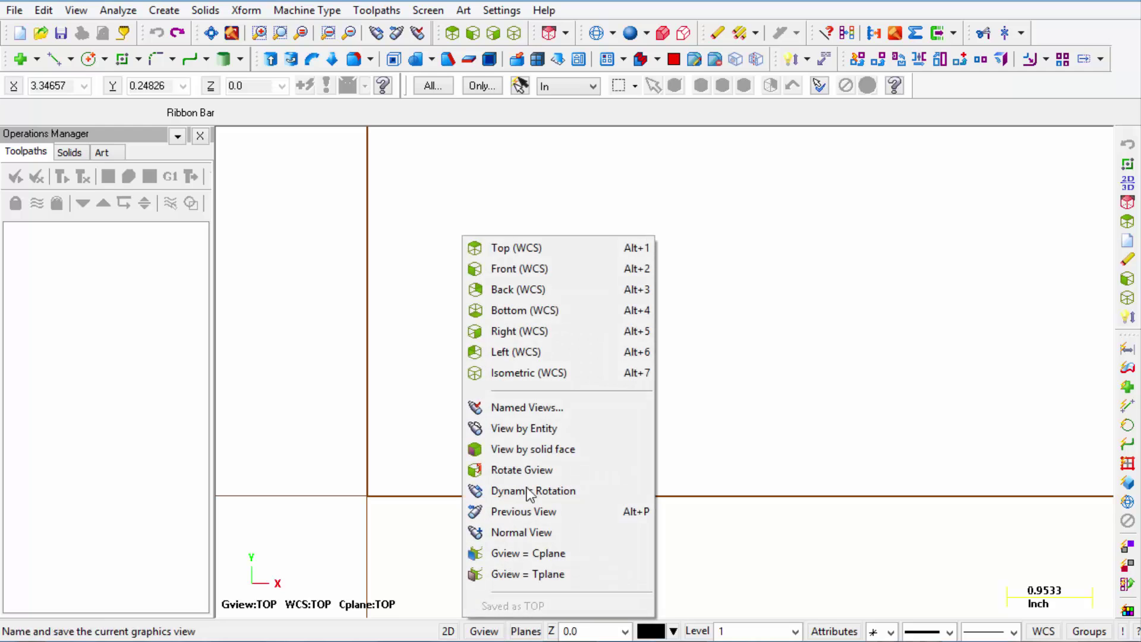
left_click(523, 249)
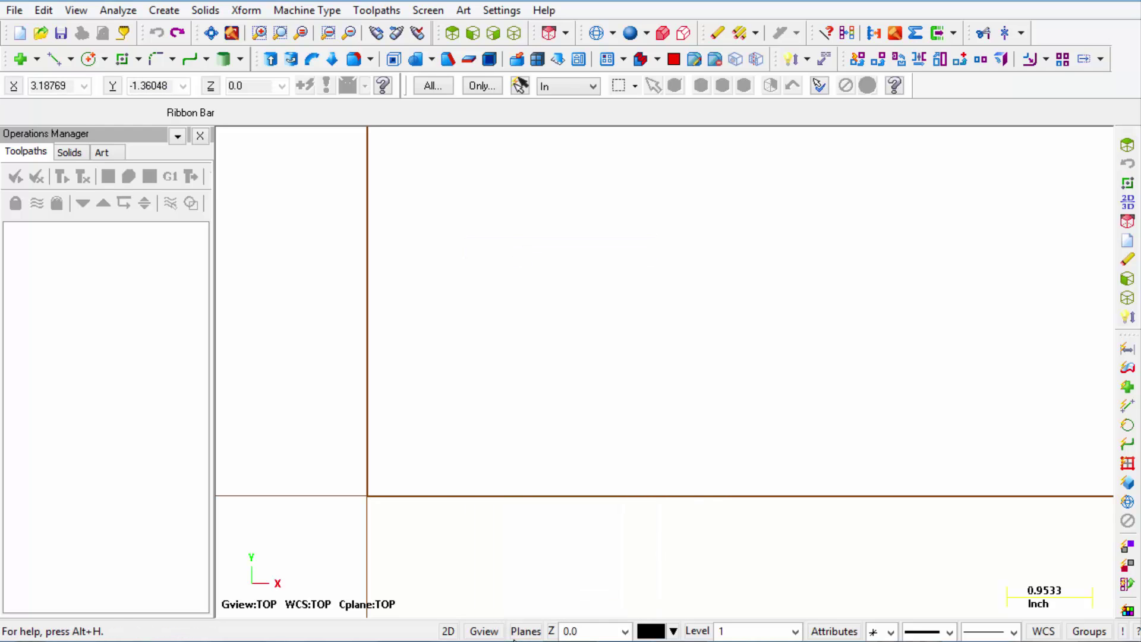
left_click(525, 631)
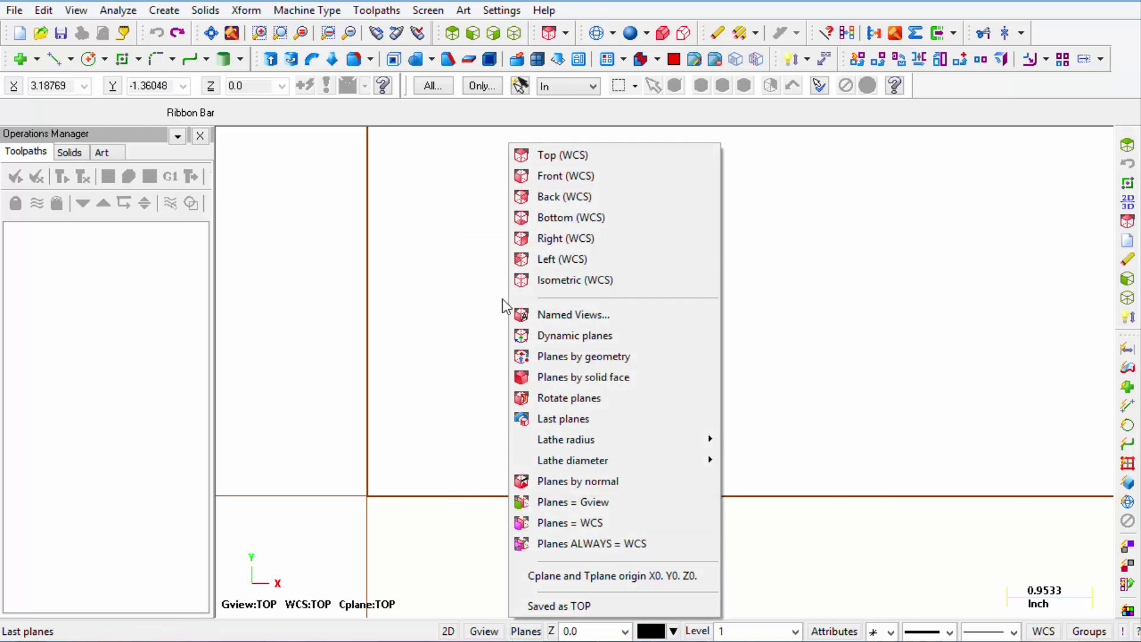
left_click(546, 156)
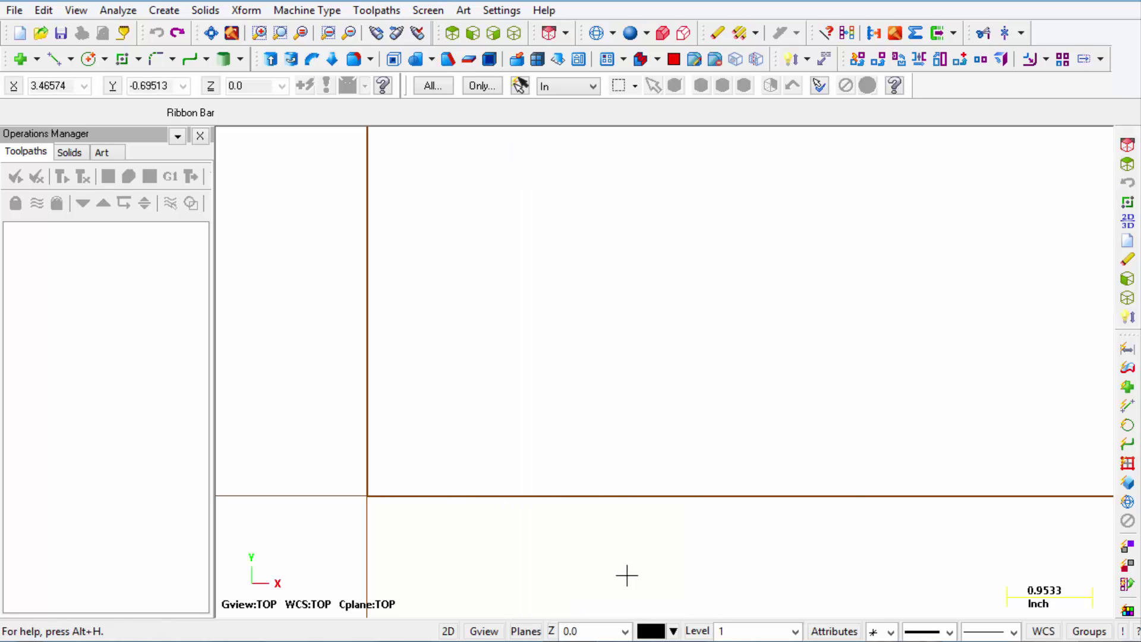
left_click(447, 631)
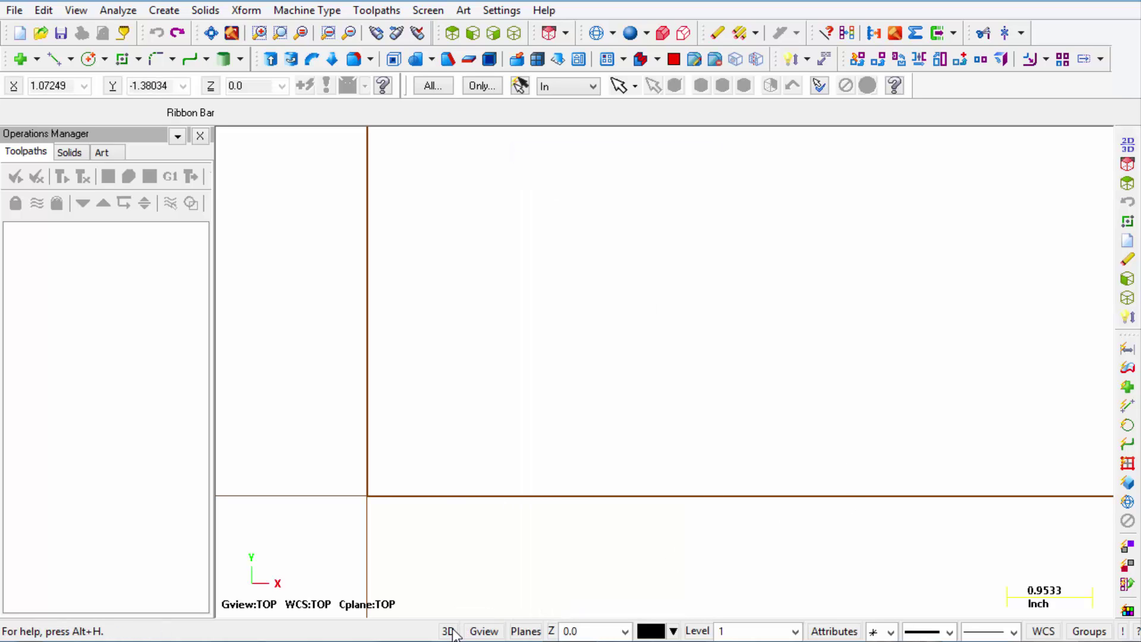
left_click(448, 631)
left_click(585, 631)
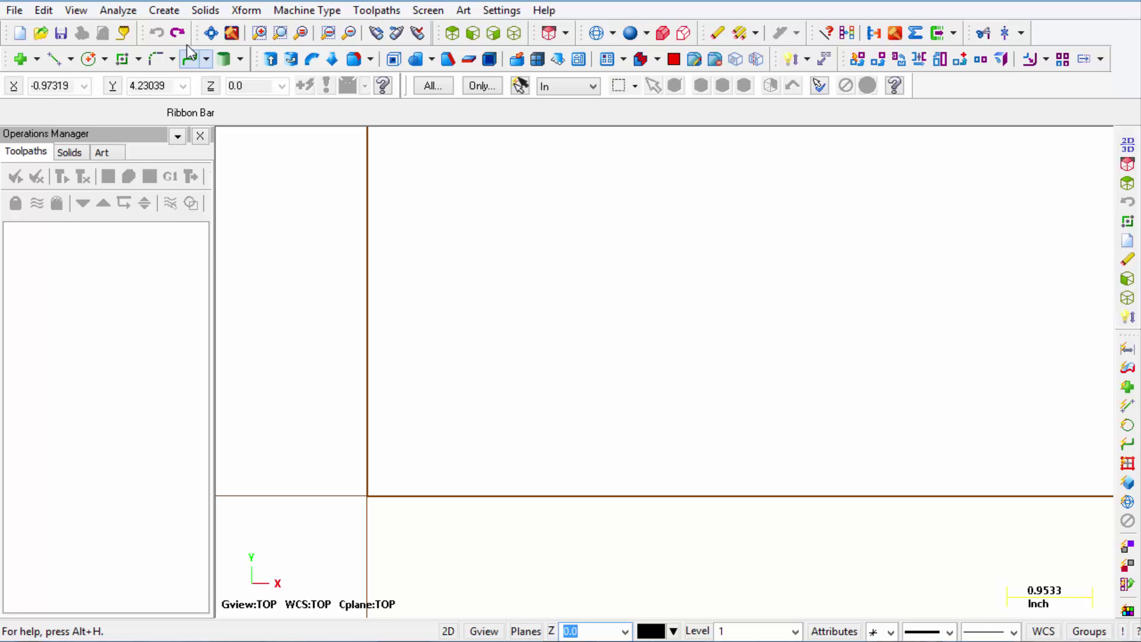
Step: Draw a rectangle from the origin, about 3.9 inches wide and 3.35 inches high
left_click(172, 11)
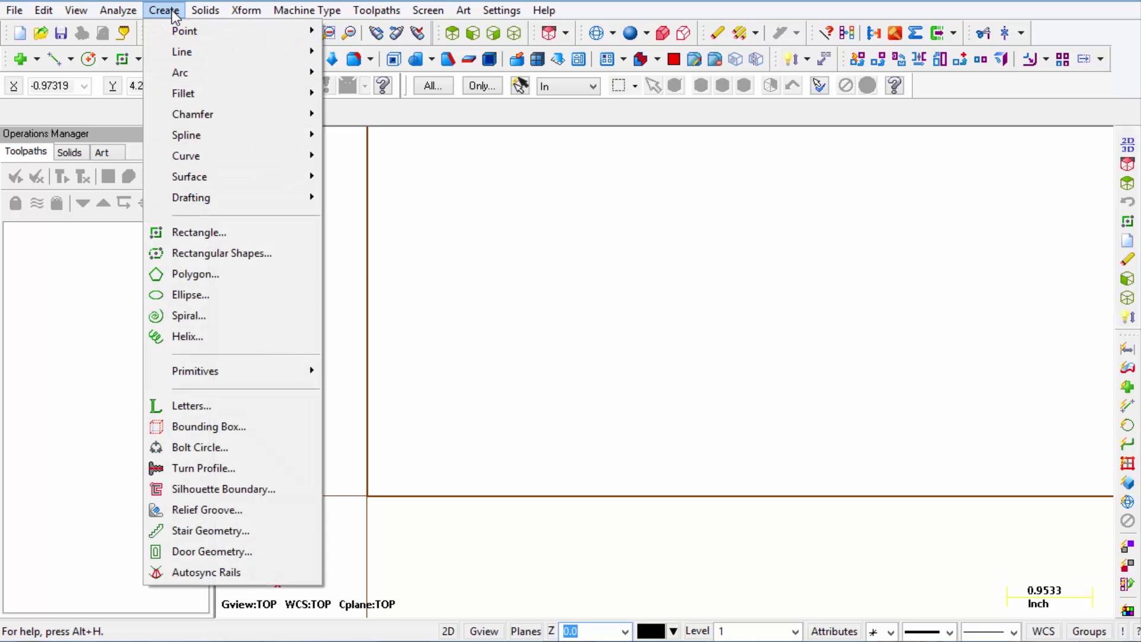
left_click(185, 236)
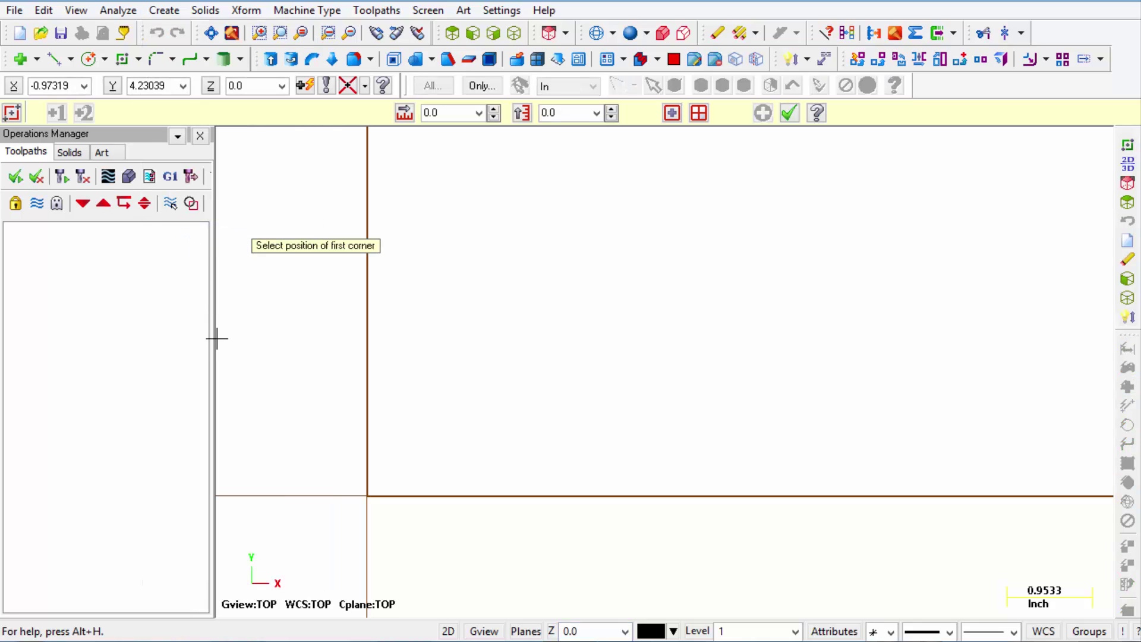
left_click(375, 489)
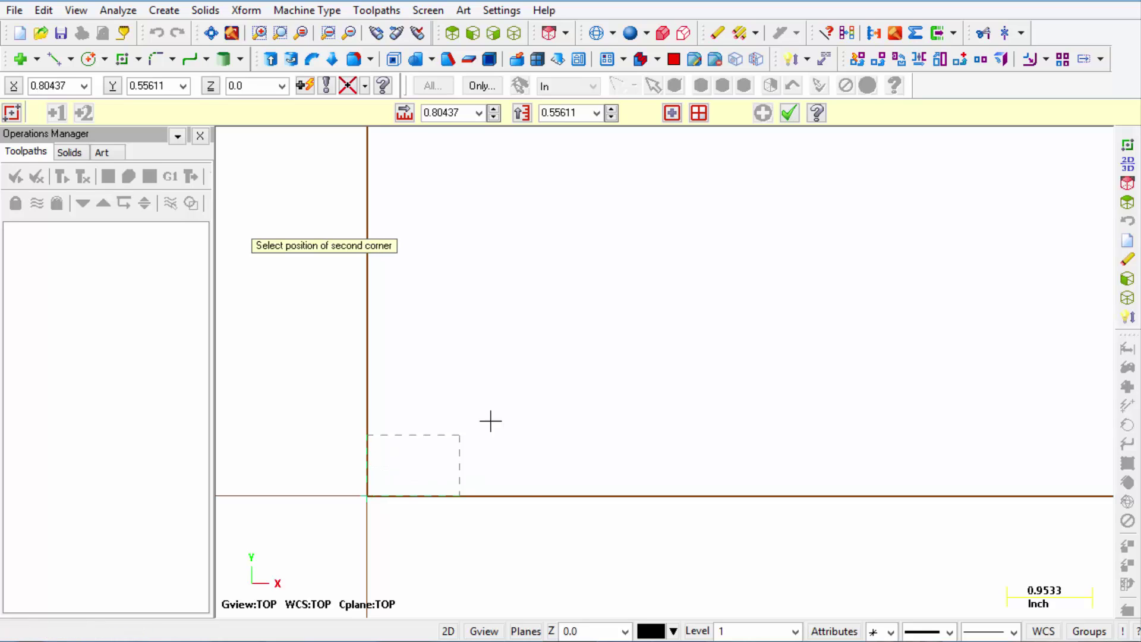
left_click(717, 203)
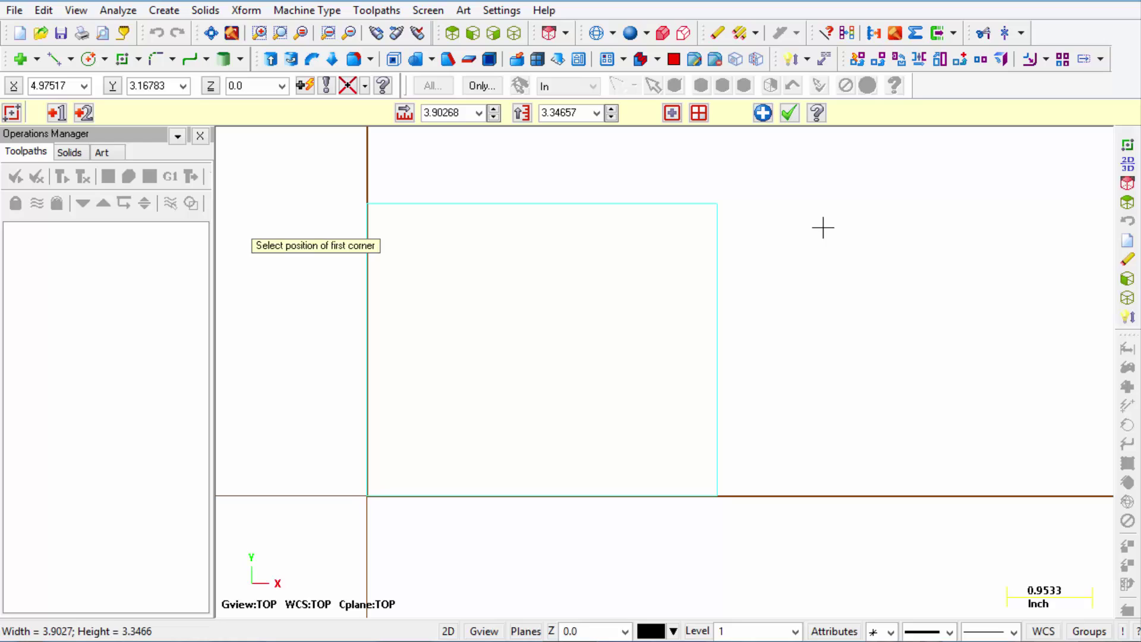
Step: Set the rectangle's width to 6.0 and height to 4.0 inches, and finish the rectangle
double_click(463, 113)
type("6")
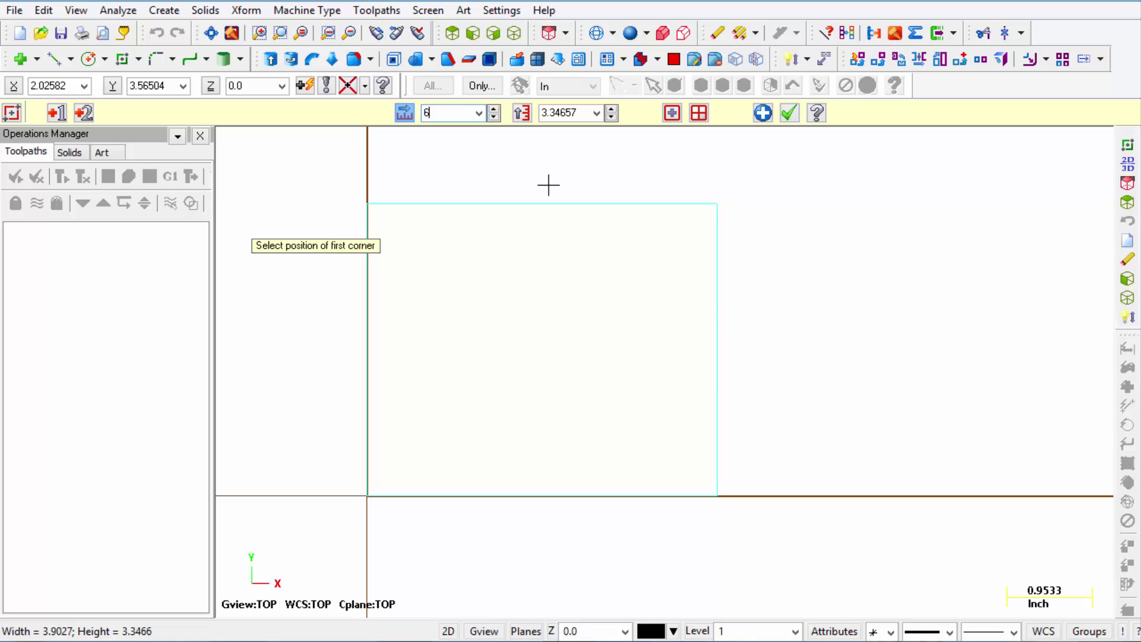
type(".0")
key("Tab")
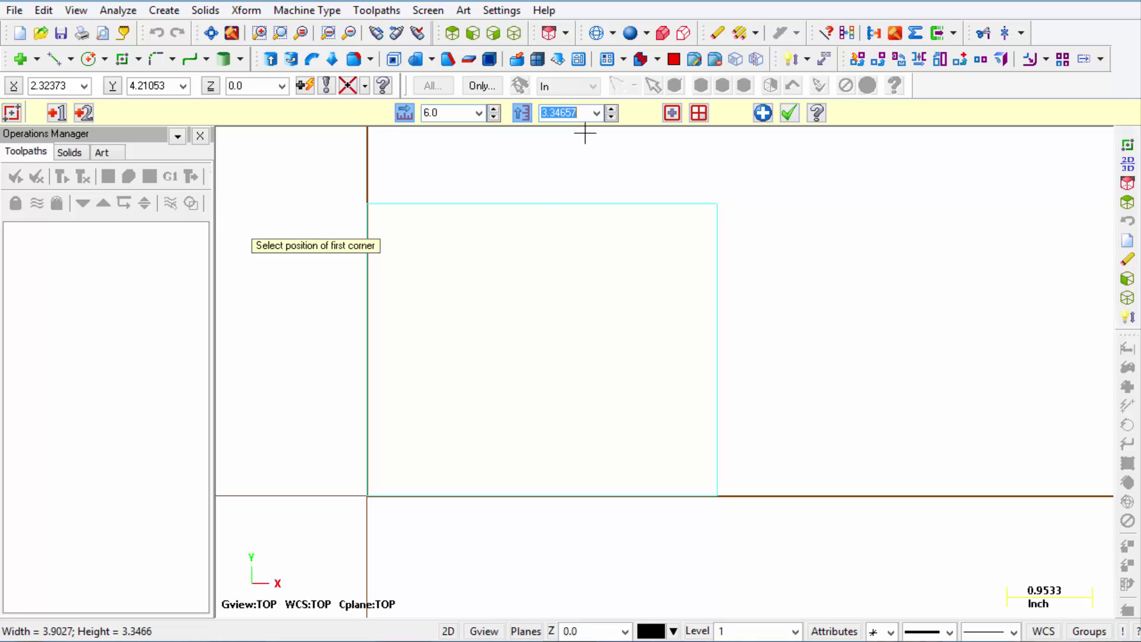
type("4.0")
key("Return")
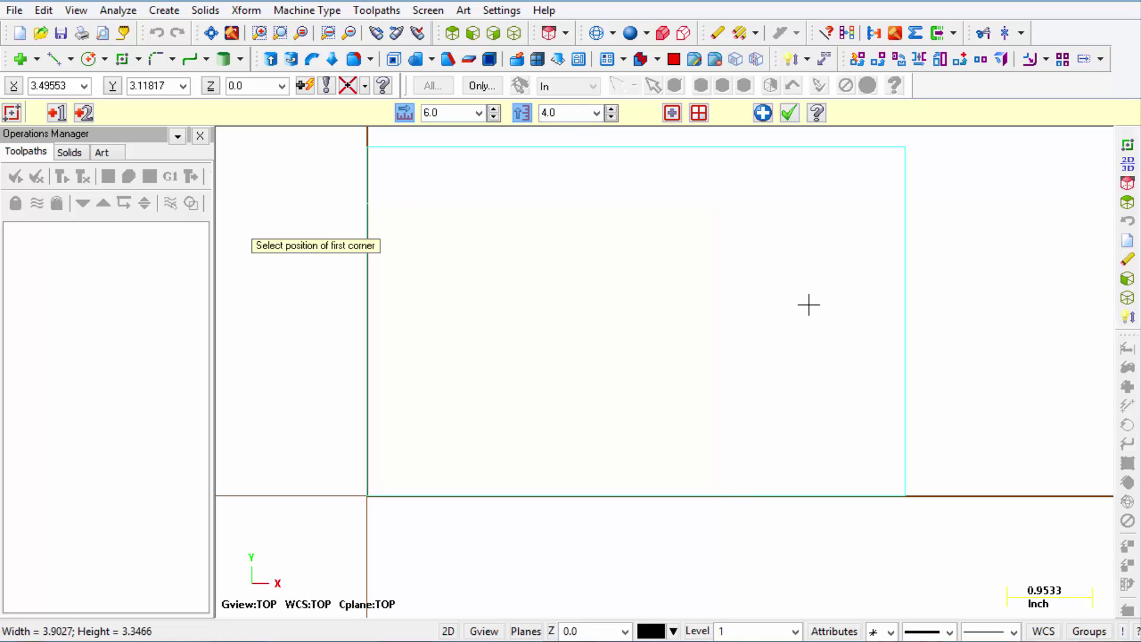
left_click(786, 117)
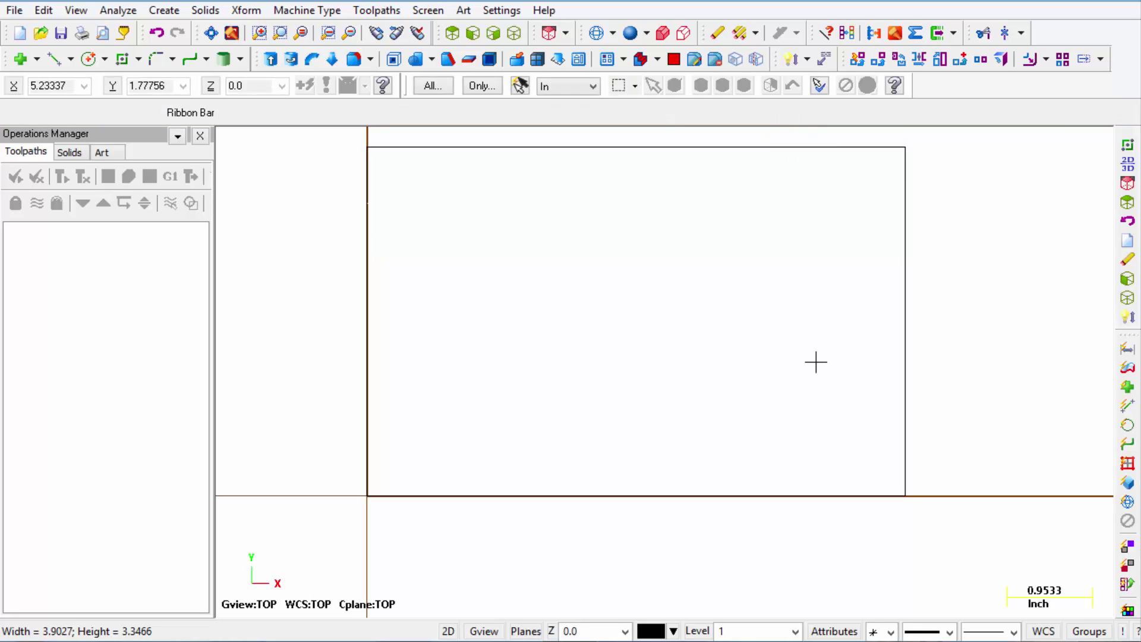
Step: Fit the rectangle in the graphics view, zoom out and rotate it to an angled 3D view
right_click(663, 314)
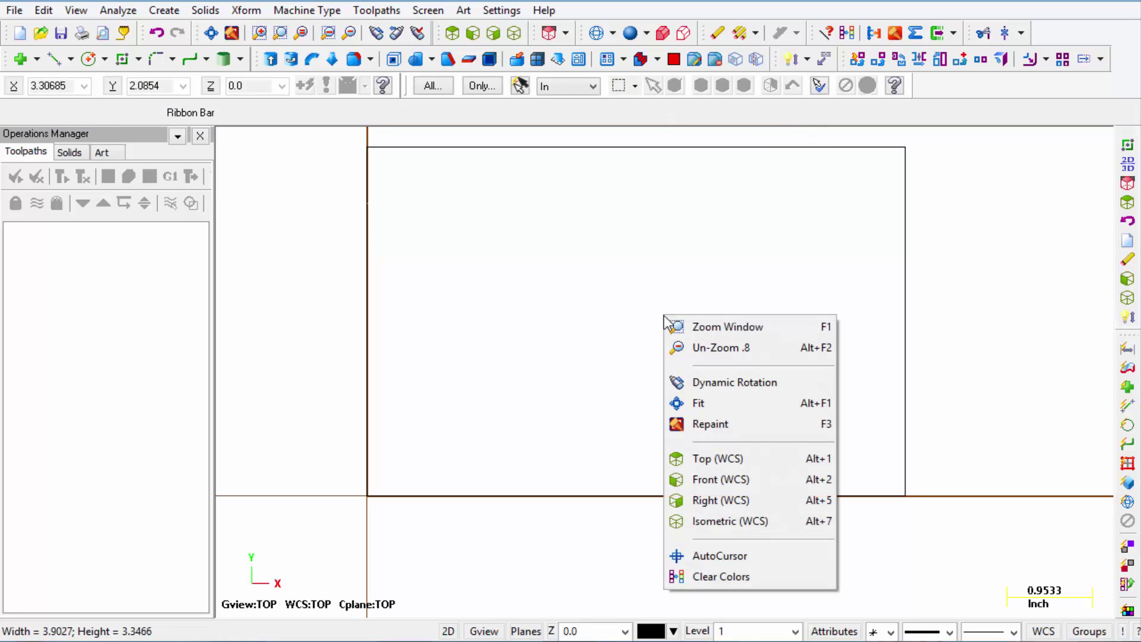
left_click(725, 412)
right_click(721, 405)
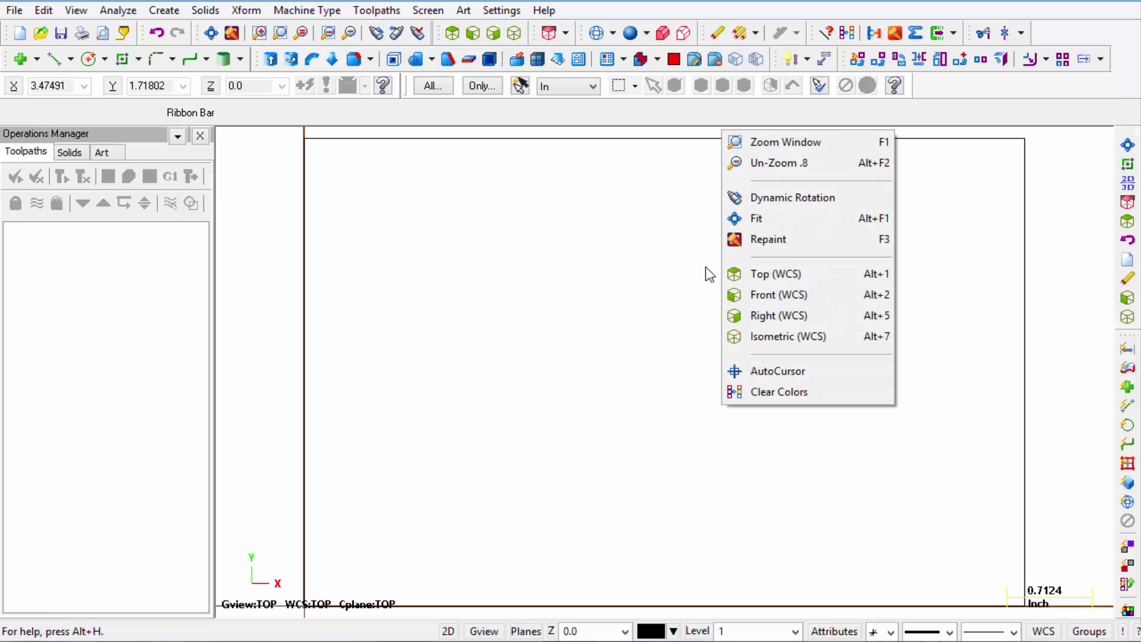
left_click(778, 161)
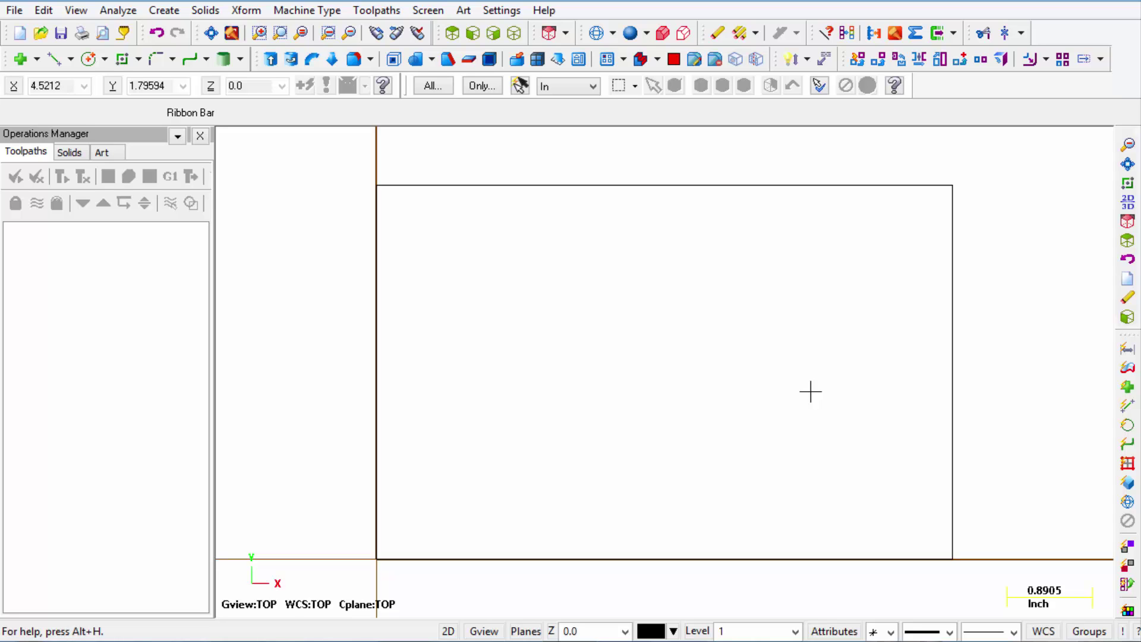
middle_click_drag(678, 367, 773, 273)
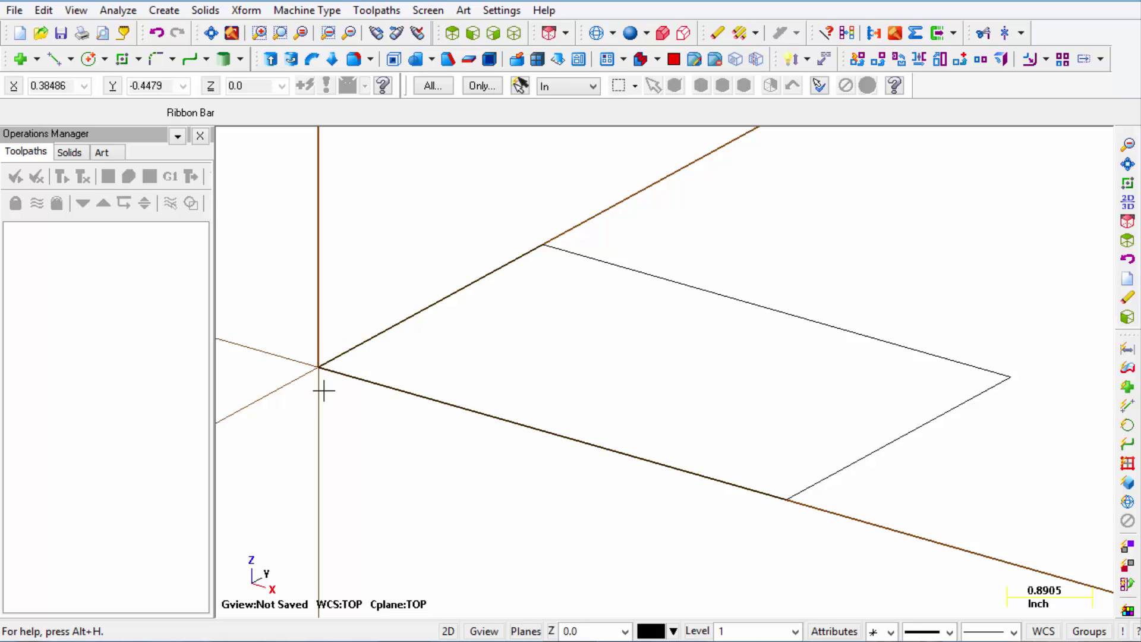
scroll(606, 530, "down", 1)
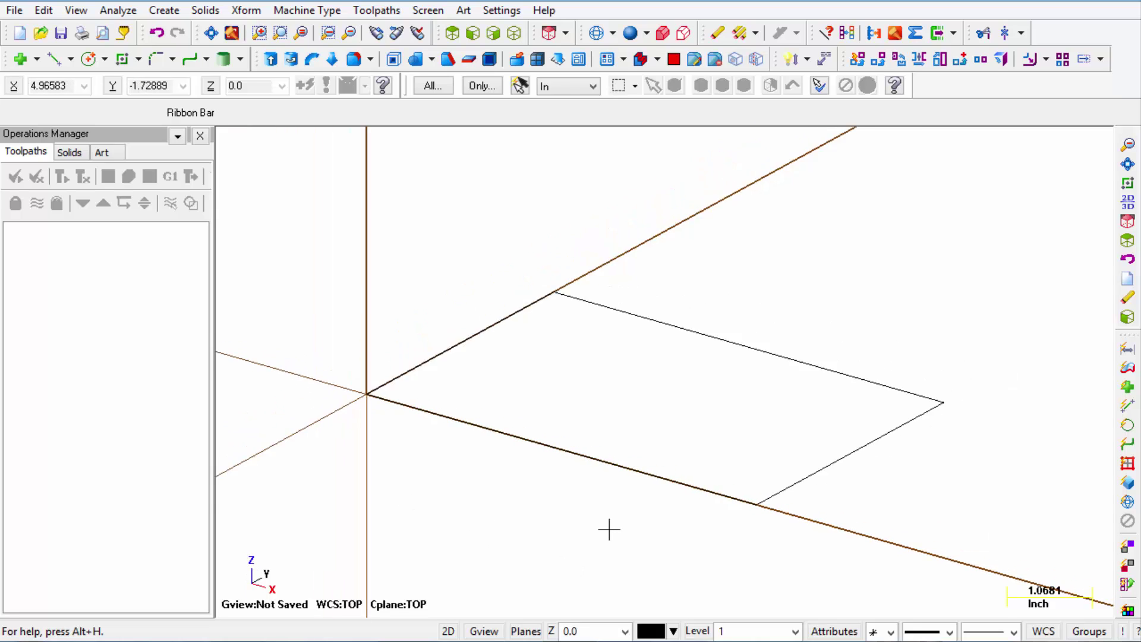
scroll(609, 529, "down", 1)
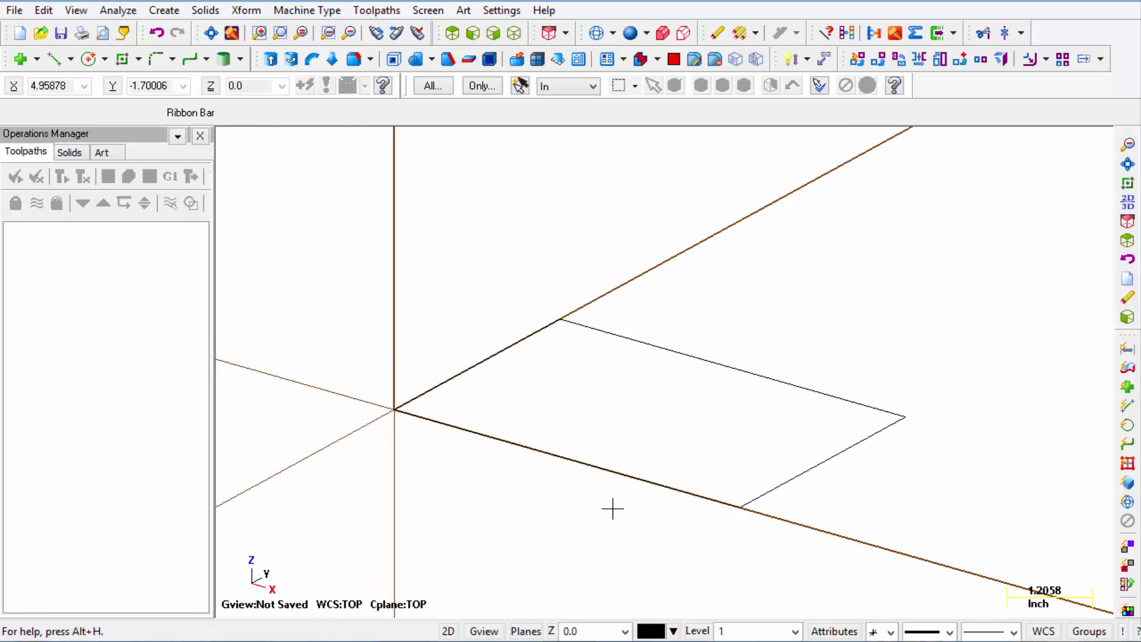
Step: Chain-select the rectangle and set up a Translate with the Join option and a Z delta of 3.0 inches
left_click(635, 88)
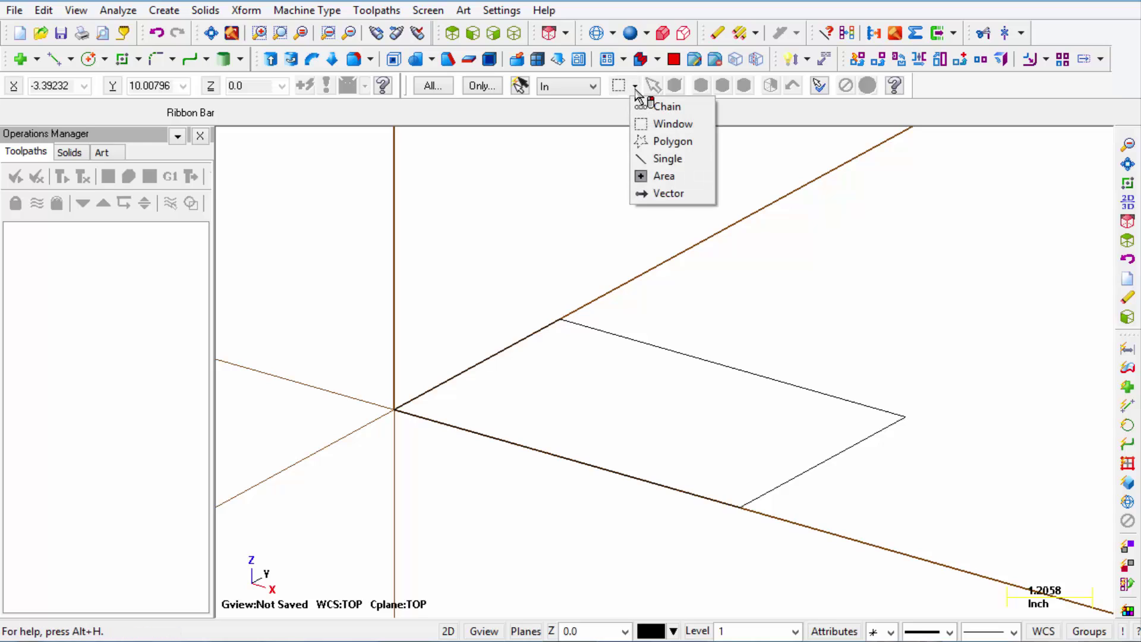
left_click(674, 108)
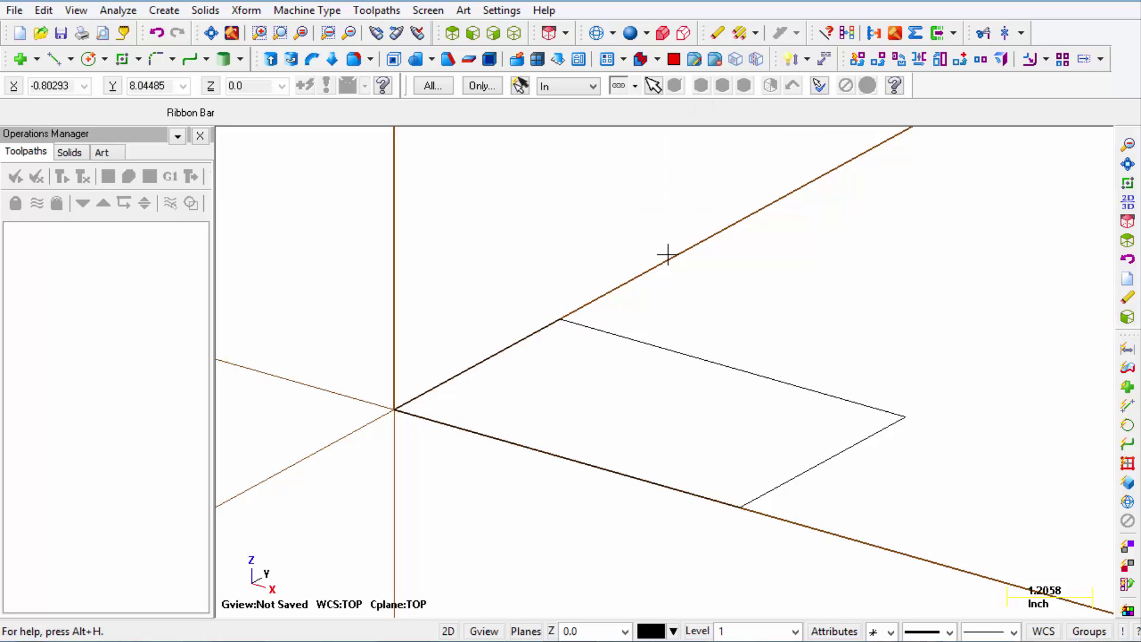
left_click(634, 325)
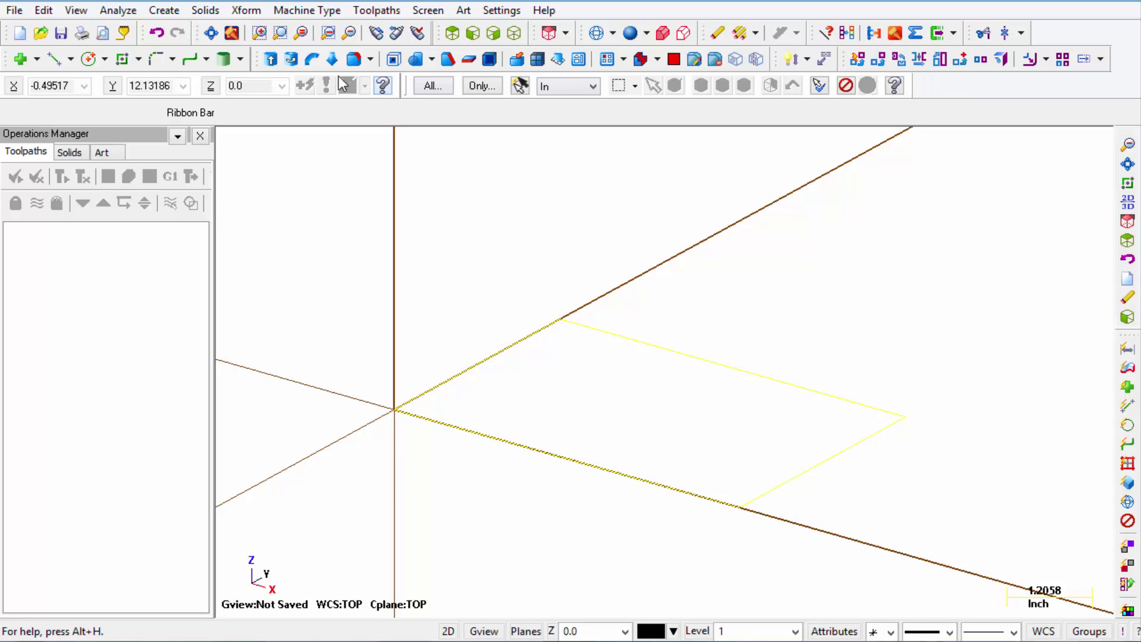
left_click(246, 11)
left_click(272, 35)
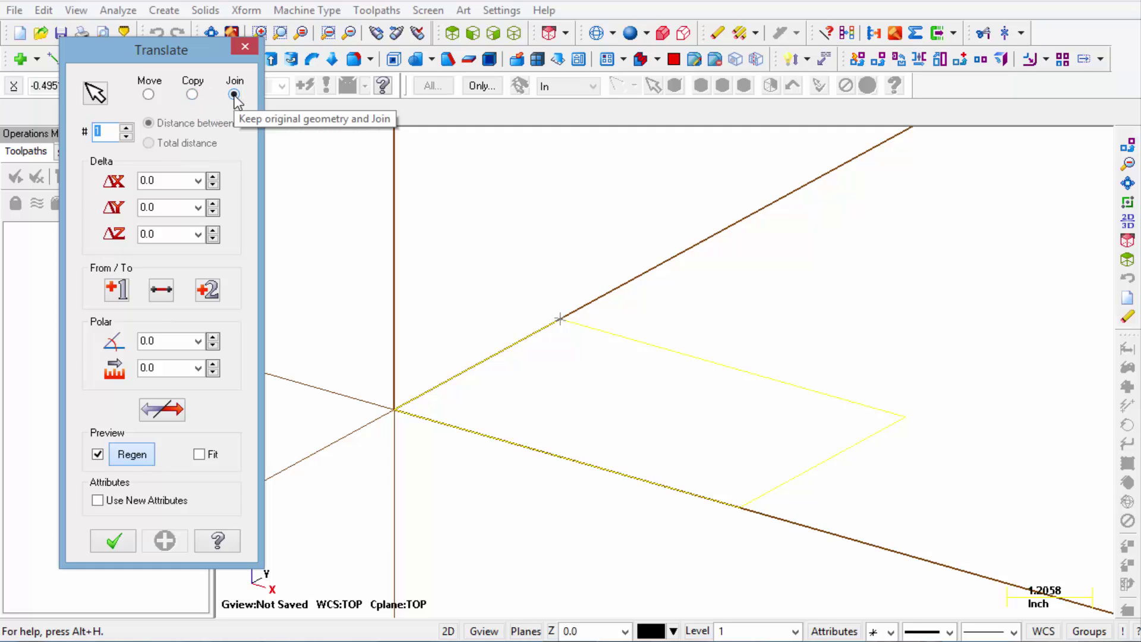
left_click(170, 234)
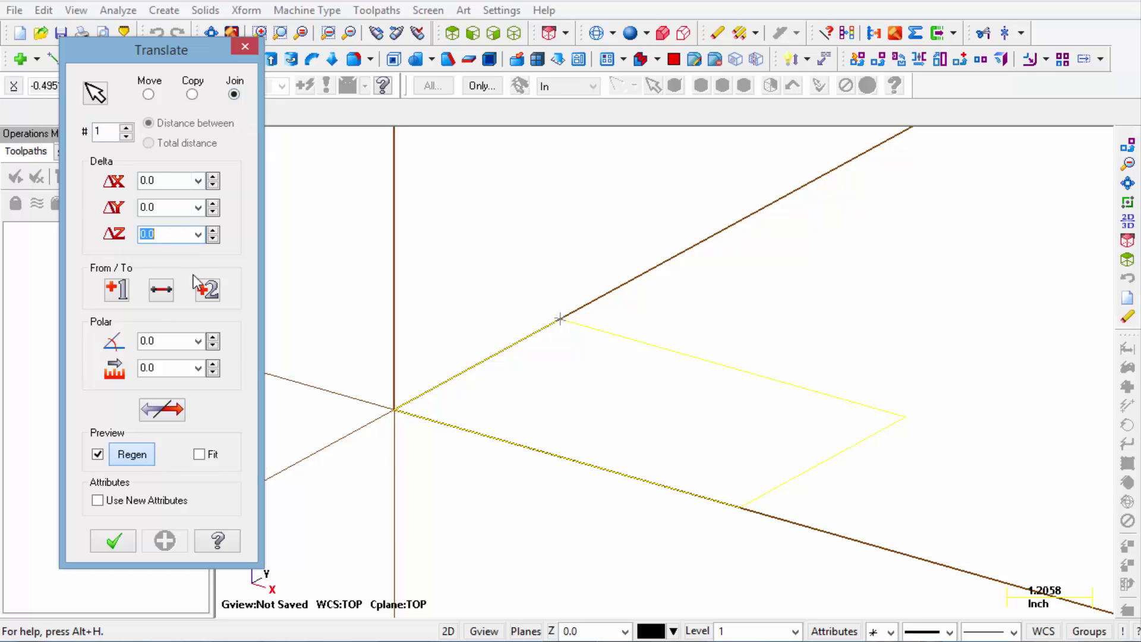
type("3.")
key("Return")
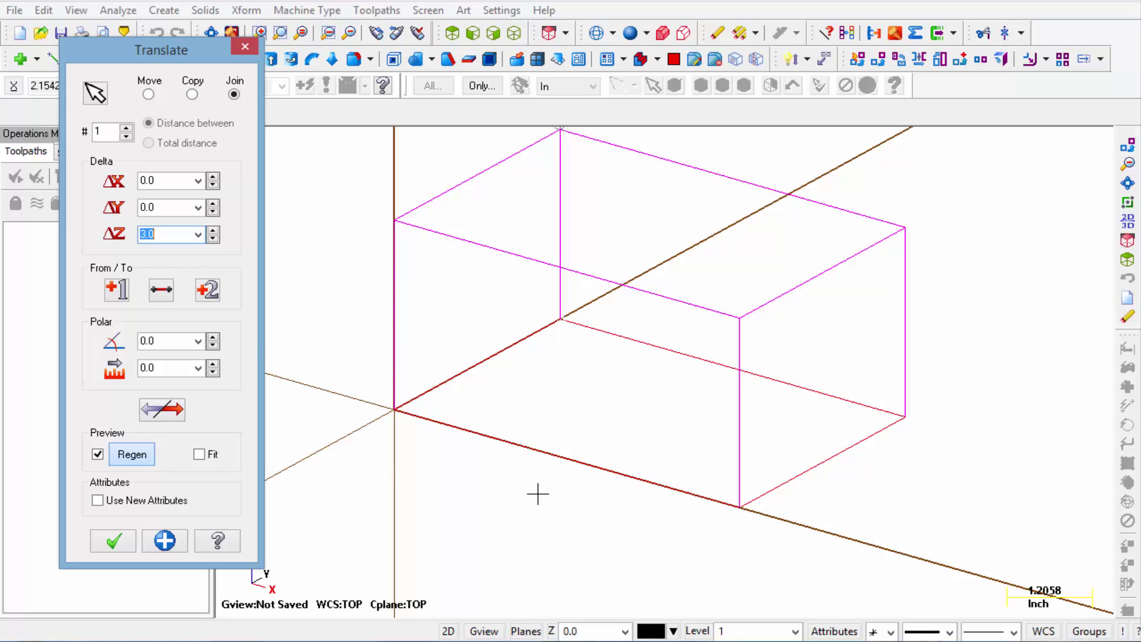
scroll(538, 495, "down", 2)
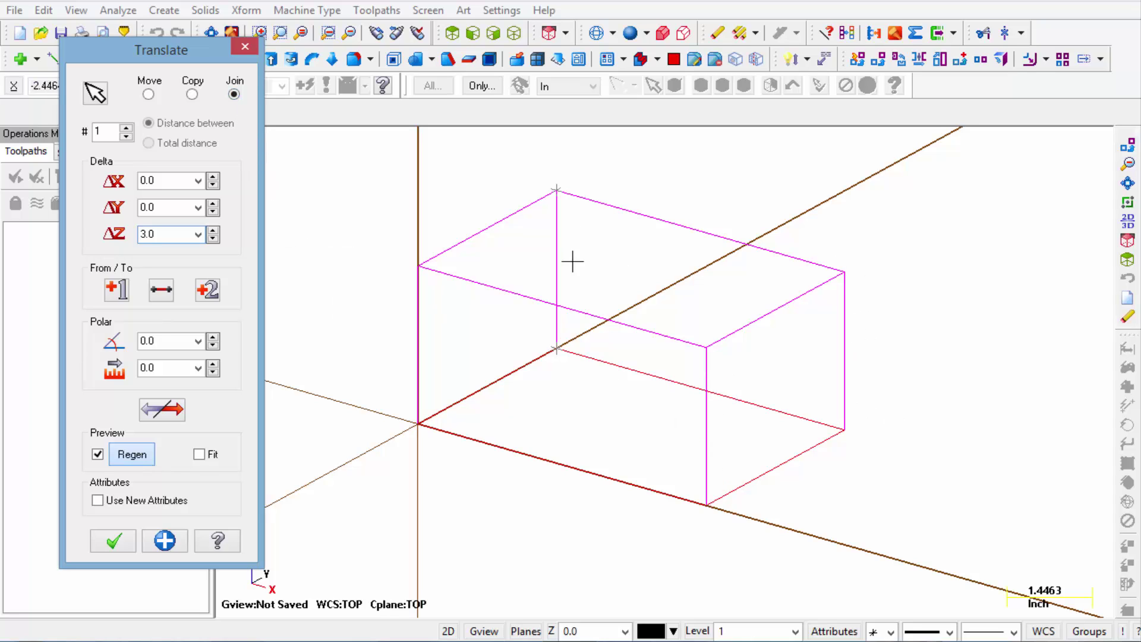
Step: Preview the translation with the Copy and Move options, and return it to Join
left_click(192, 94)
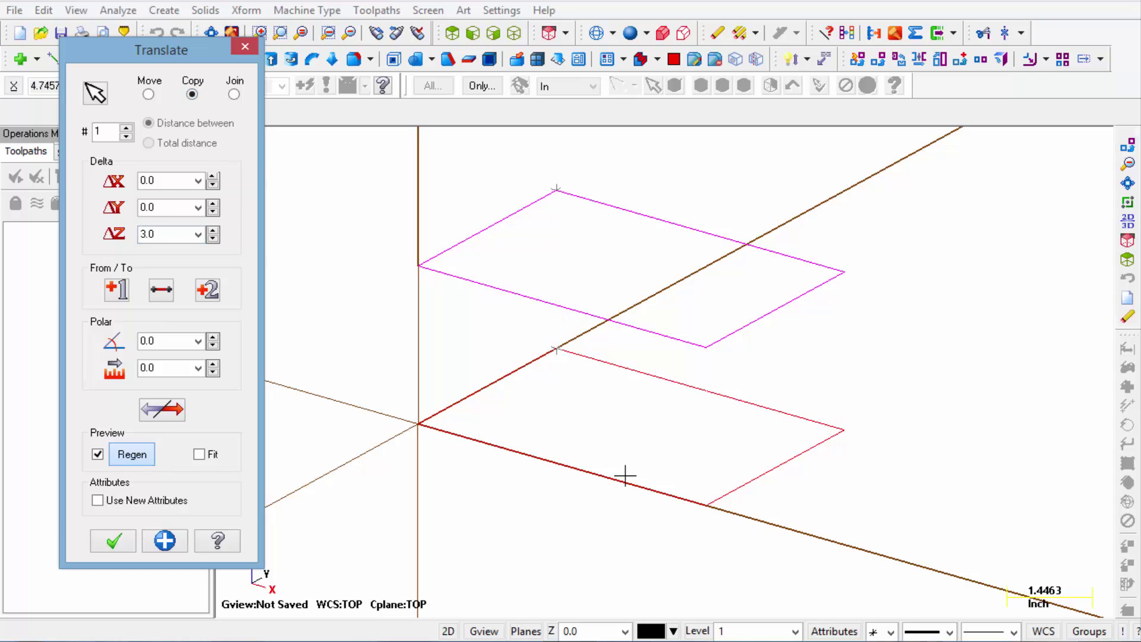
left_click(148, 94)
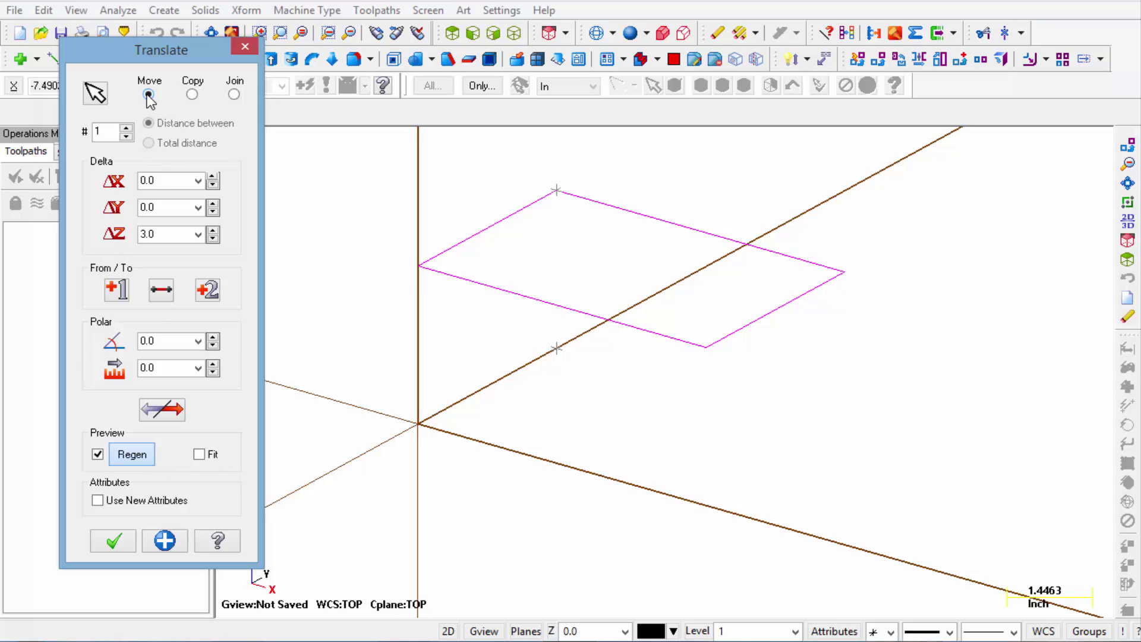
left_click(235, 95)
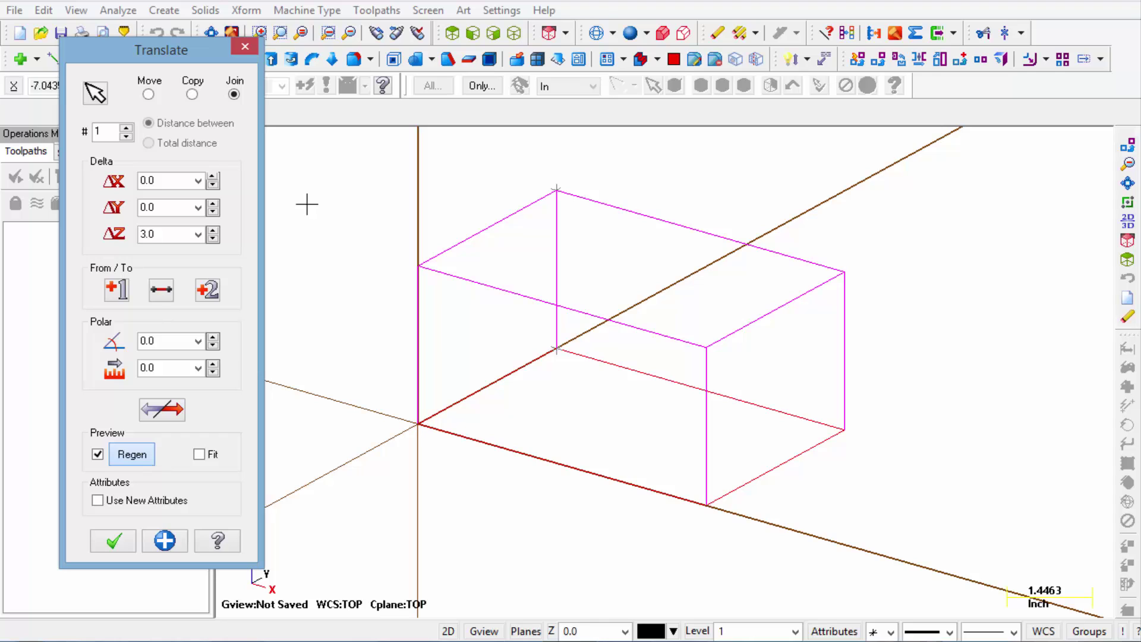
Step: Accept the joined translation to create the wireframe box and clear the result colors
left_click(124, 540)
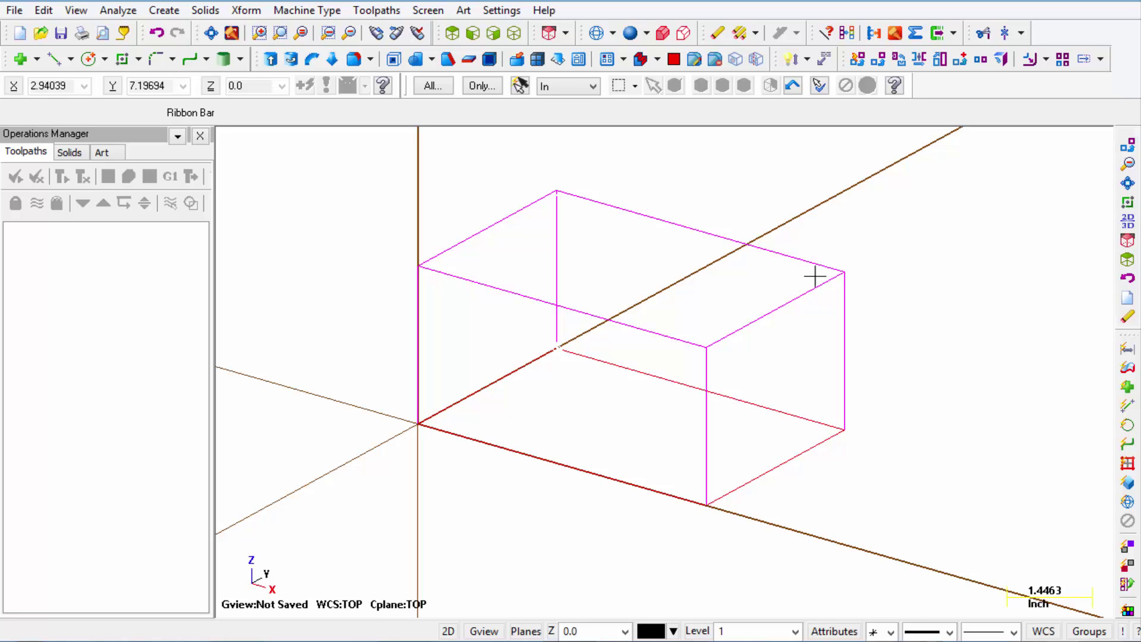
left_click(849, 34)
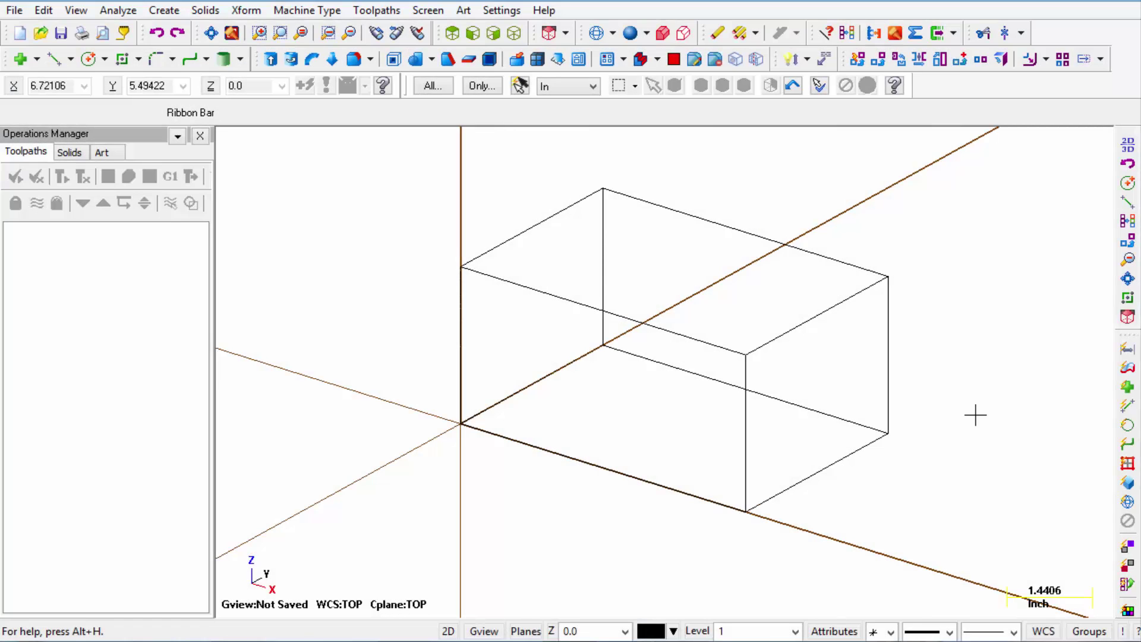
Step: Rotate the view slightly around the wireframe box and return the graphics view to Top (WCS)
mouse_move(973, 417)
middle_mouse_down()
mouse_move(955, 444)
mouse_move(990, 402)
mouse_move(955, 445)
mouse_move(1019, 390)
mouse_move(969, 435)
mouse_move(975, 416)
mouse_move(922, 440)
middle_mouse_up()
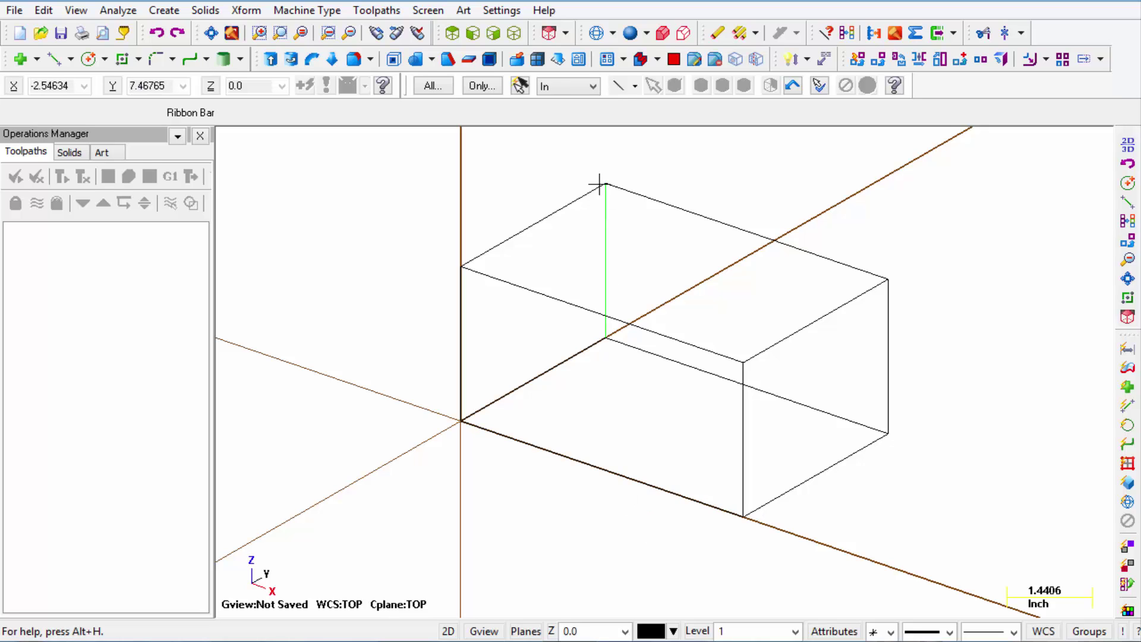
left_click(493, 631)
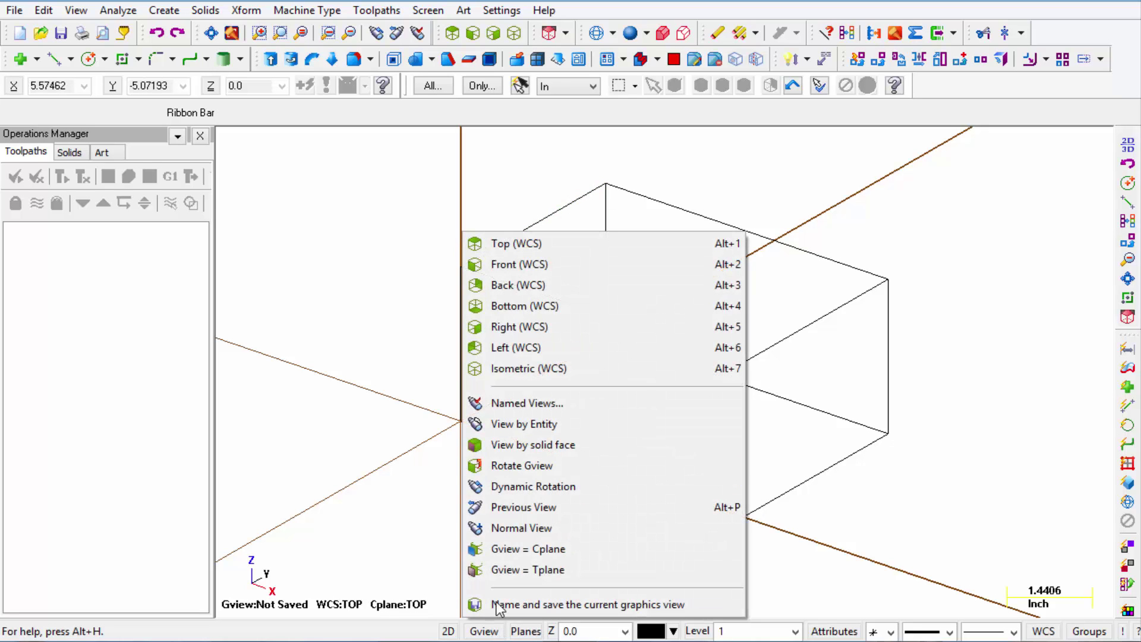
left_click(564, 246)
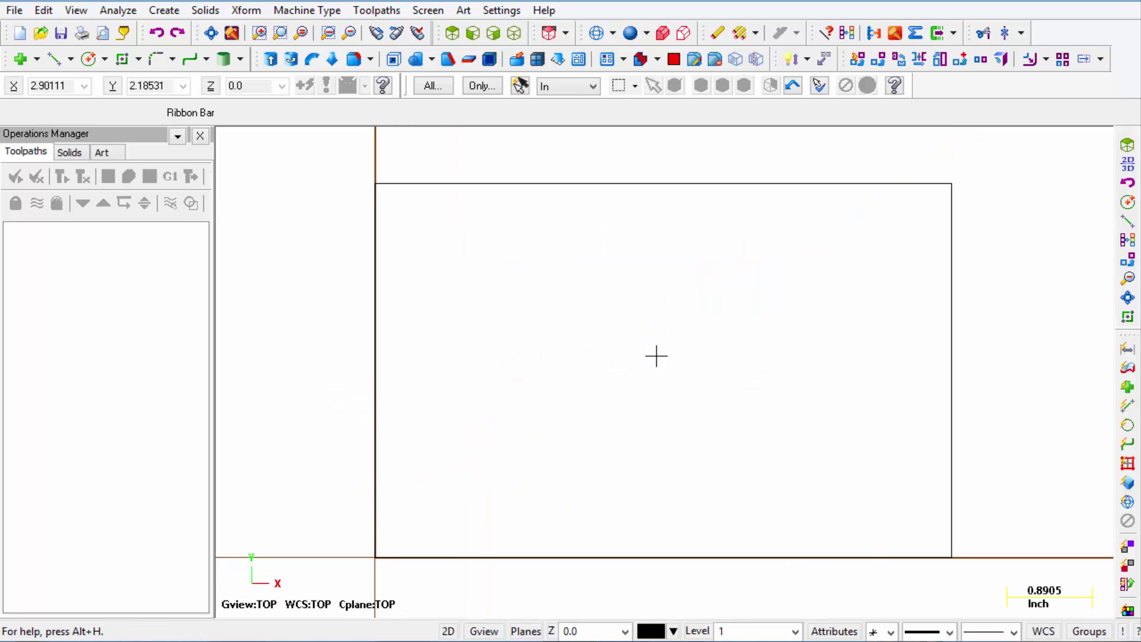
Step: Examine the wireframe box in the Front, Back and Right (WCS) graphics views
scroll(666, 350, "down", 2)
left_click(494, 631)
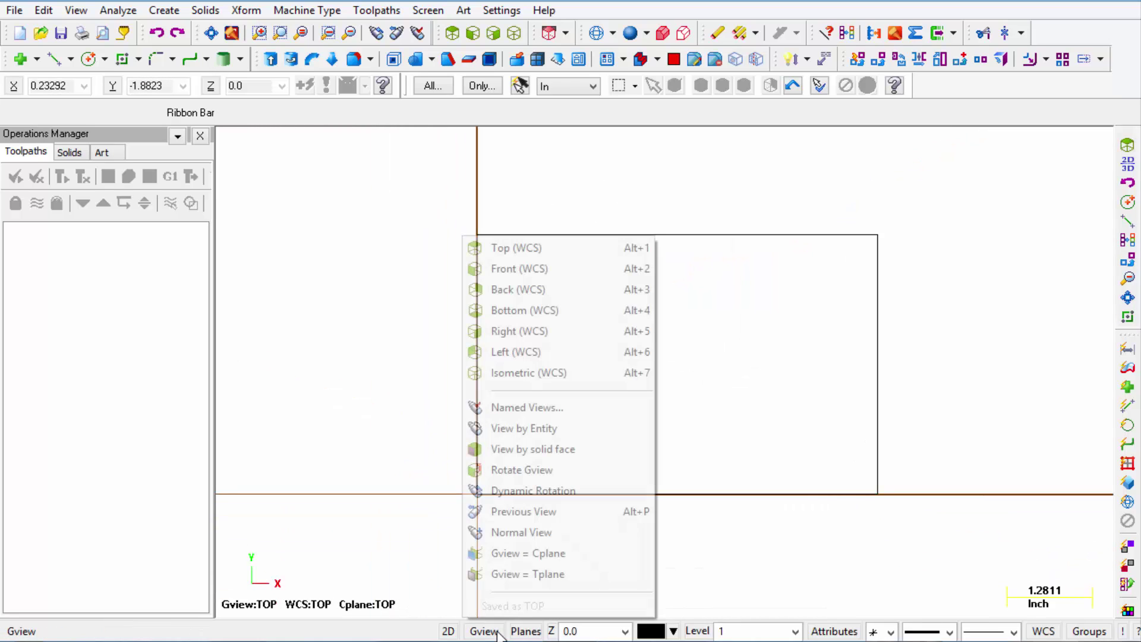
left_click(546, 271)
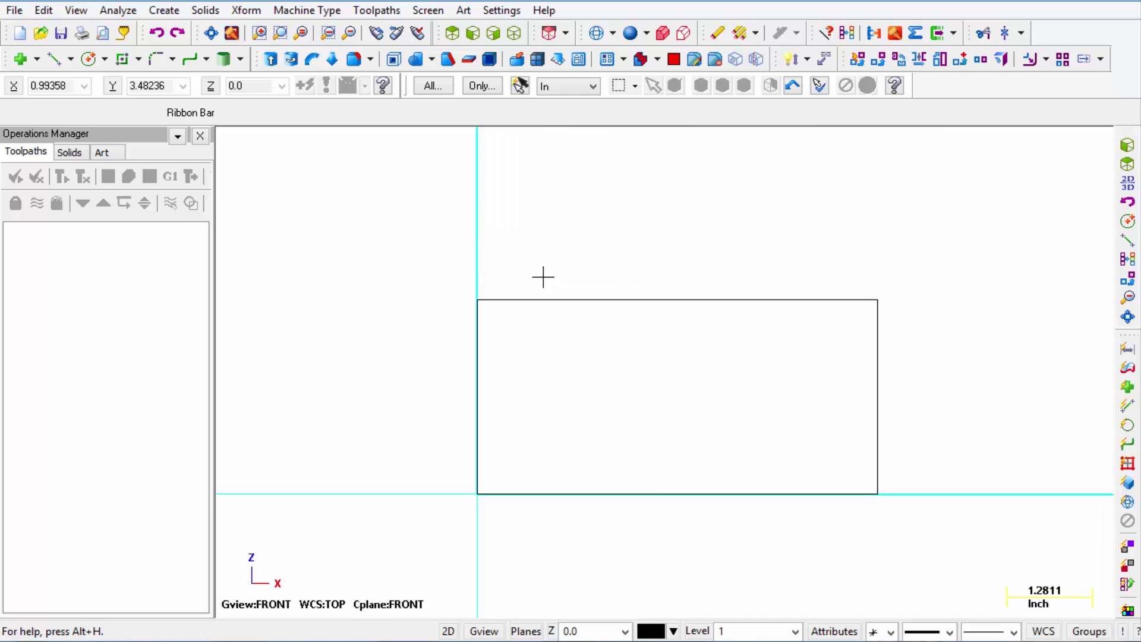
left_click(486, 631)
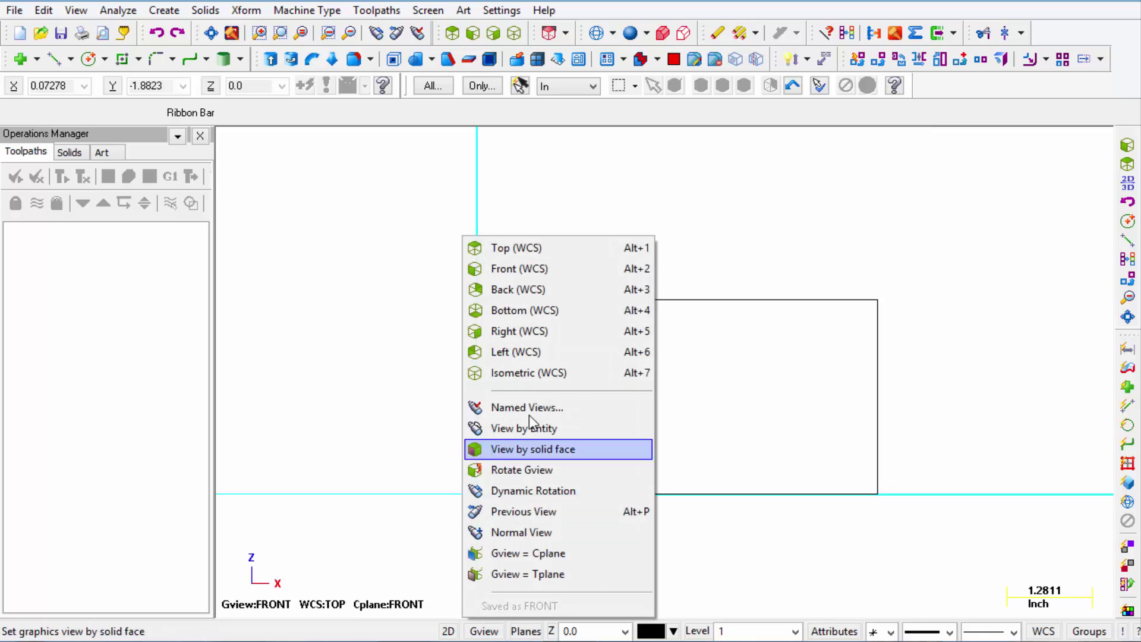
left_click(535, 291)
left_click(486, 631)
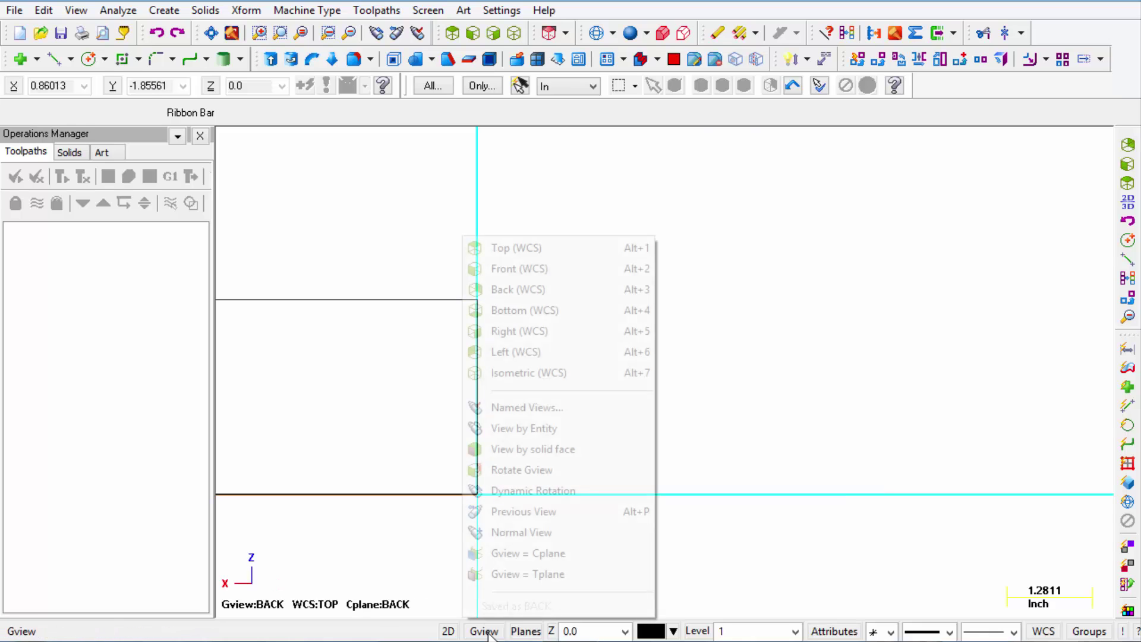
left_click(528, 331)
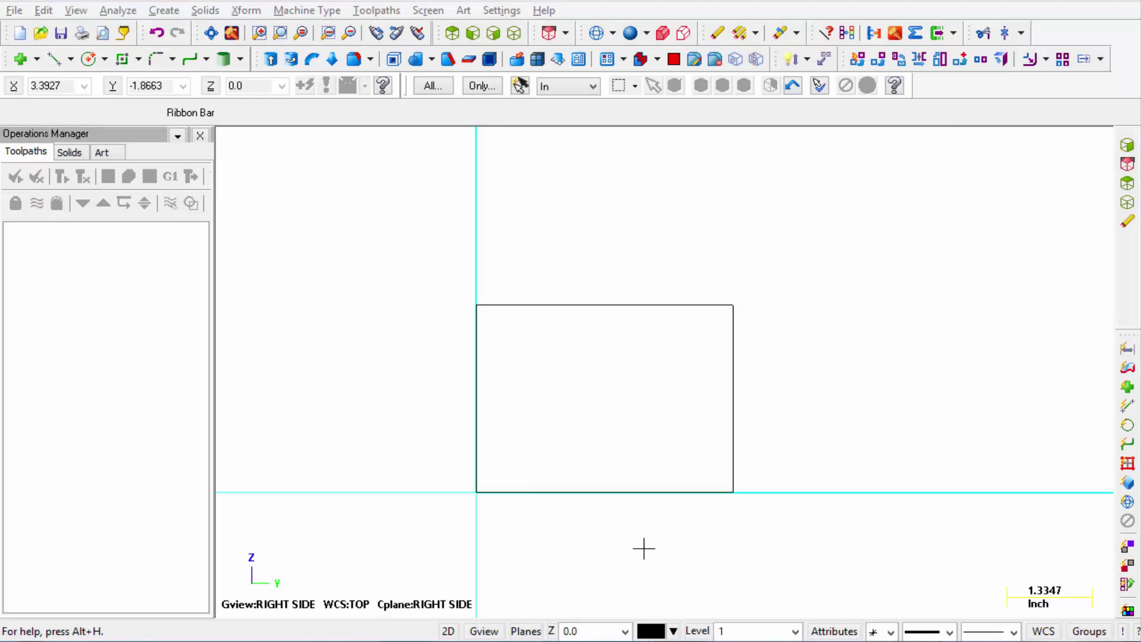
Step: Return the graphics view to Top (WCS) and set the construction planes to Top (WCS)
left_click(486, 632)
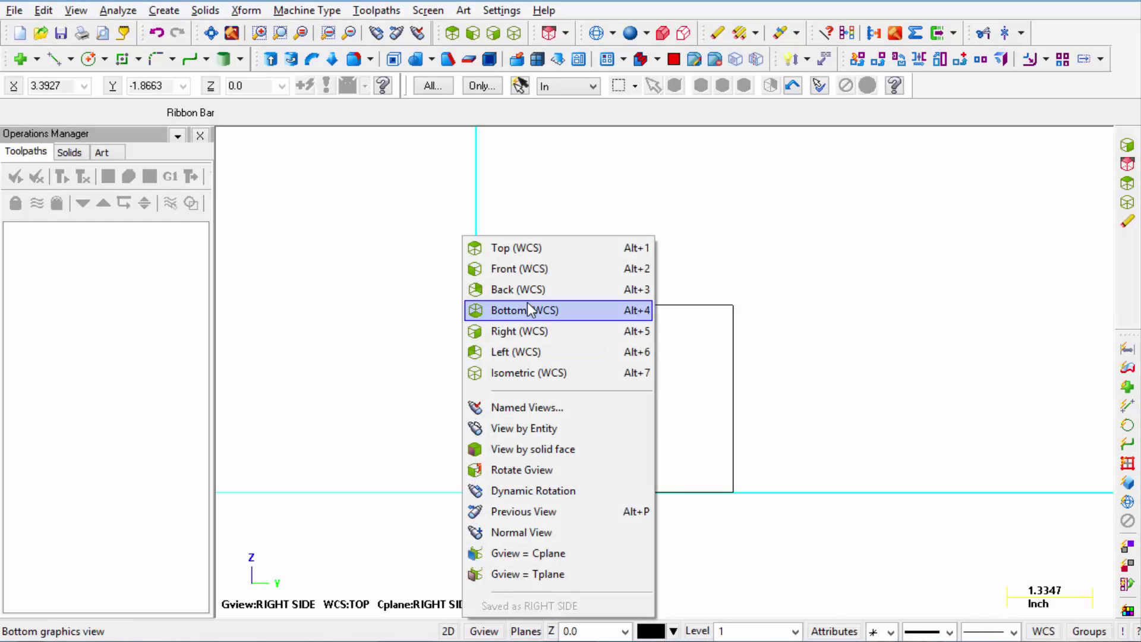
left_click(517, 248)
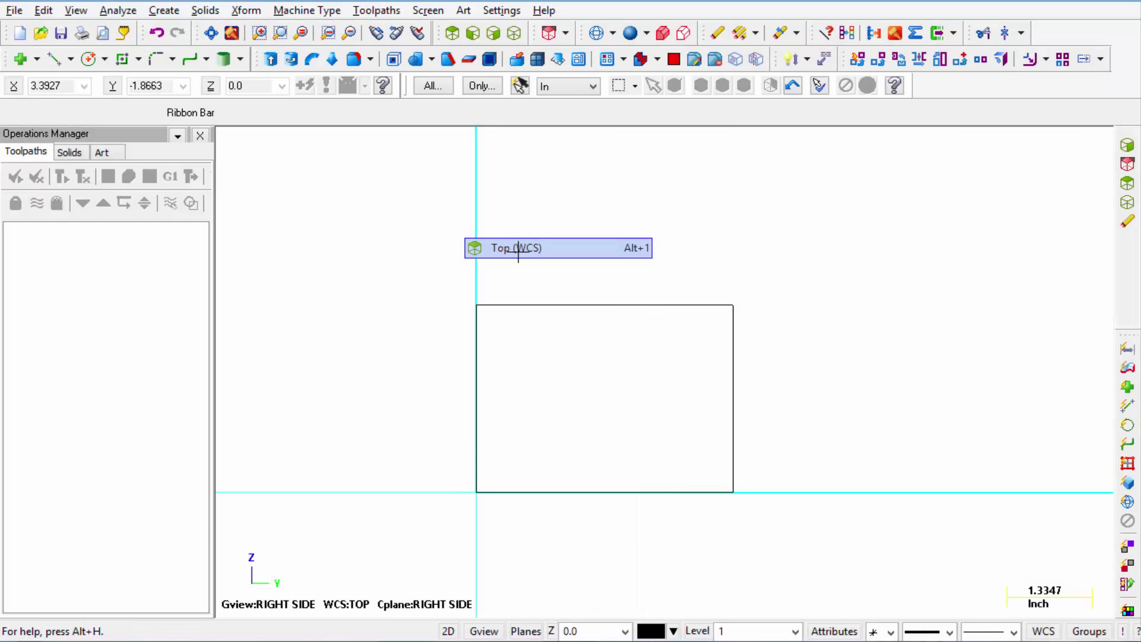
left_click(531, 632)
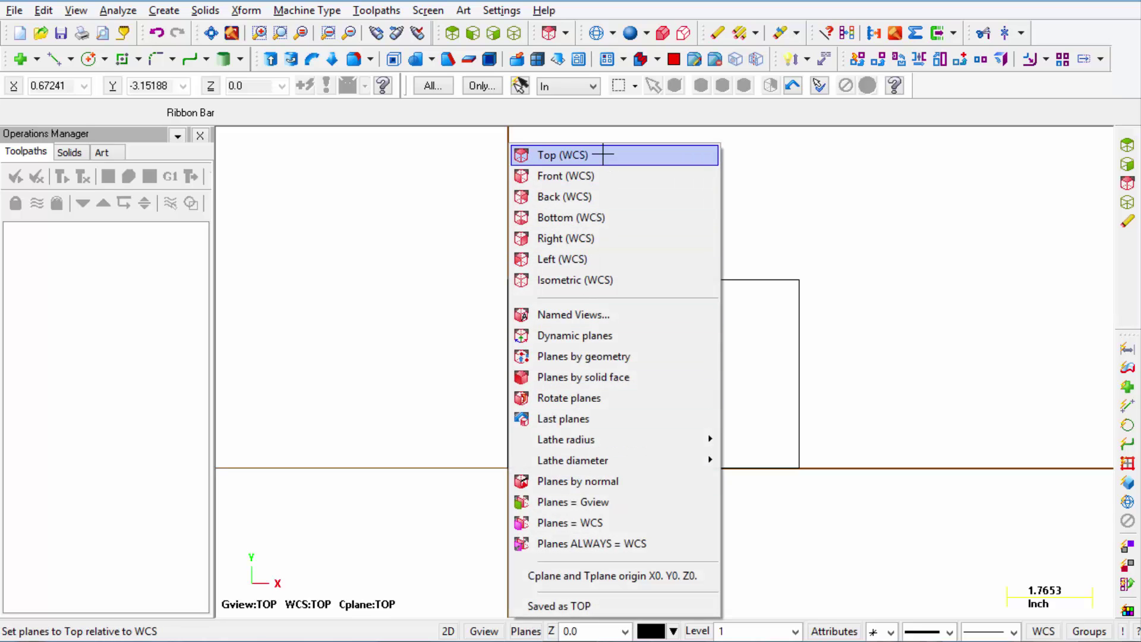
left_click(603, 154)
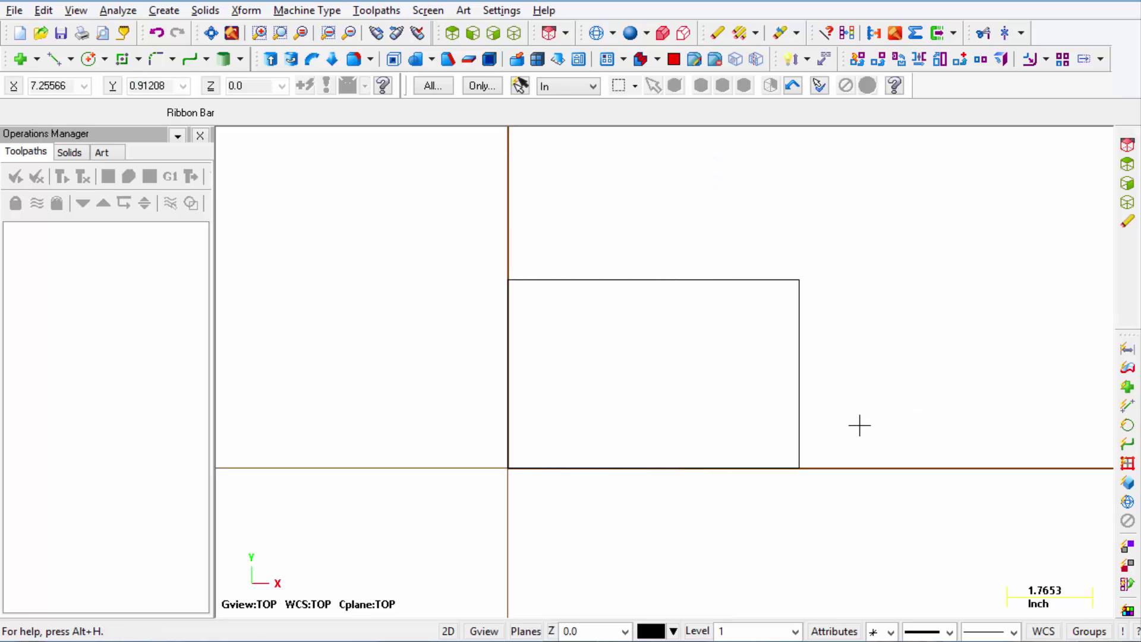
Step: Create the letters TOP in the Drafting (Hartford) font at a height of 0.75 and place them at construction depth Z 0
middle_click_drag(860, 425, 950, 337)
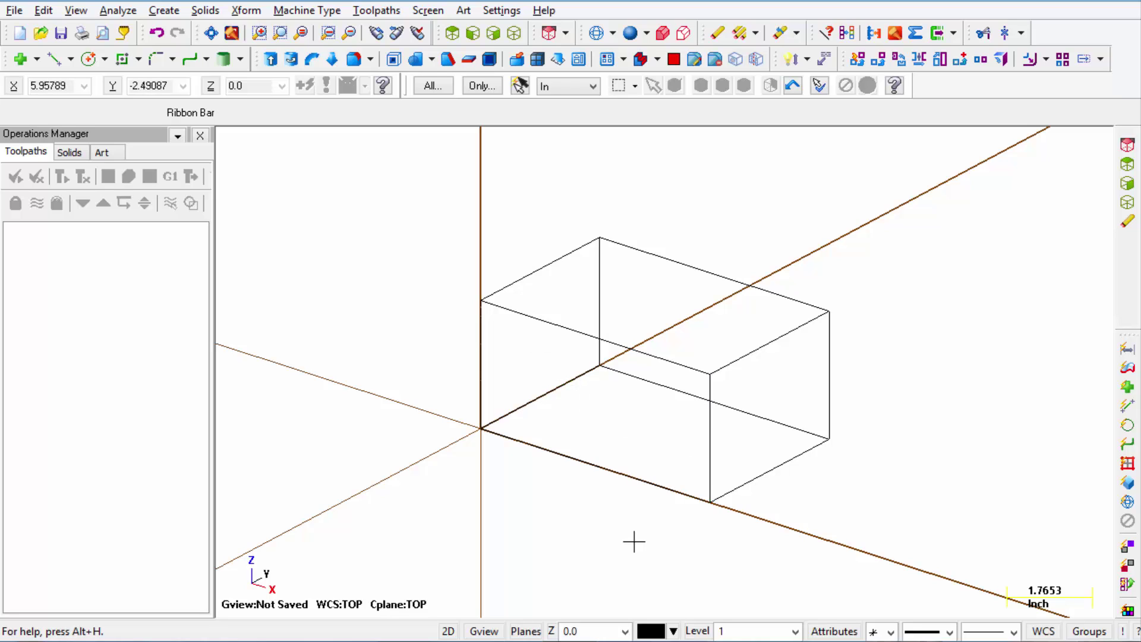
left_click(163, 11)
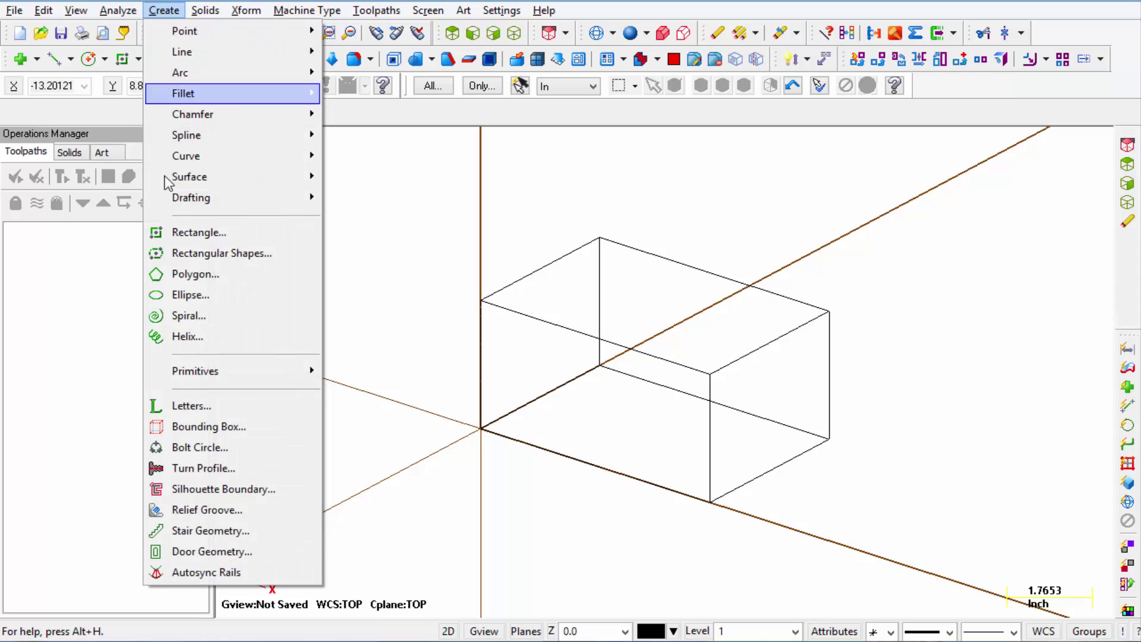
left_click(191, 405)
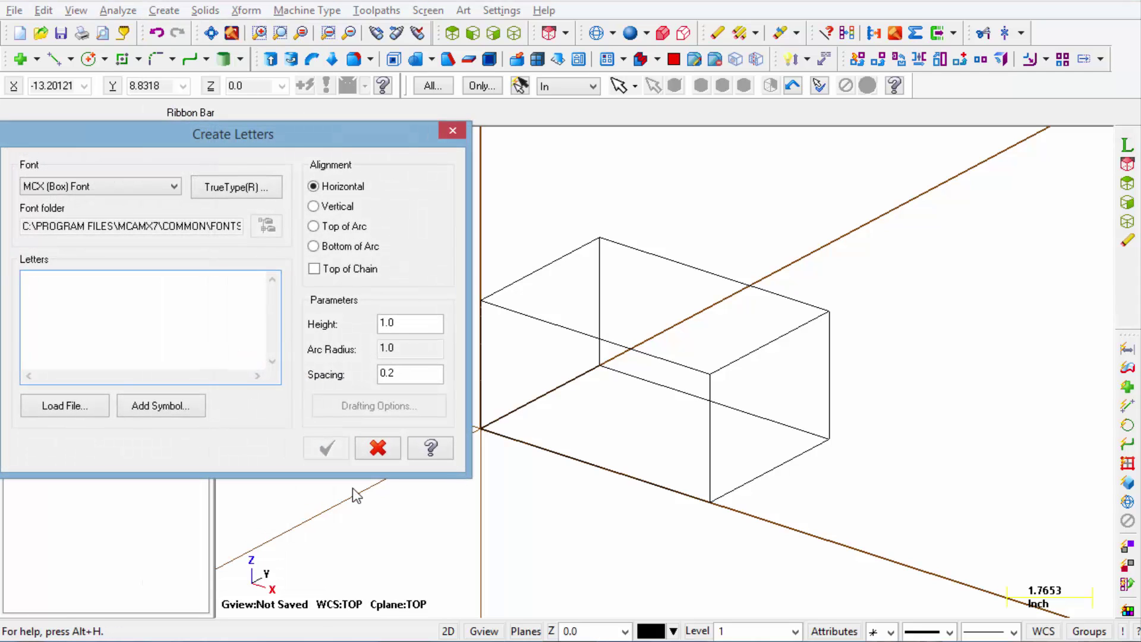
left_click(175, 186)
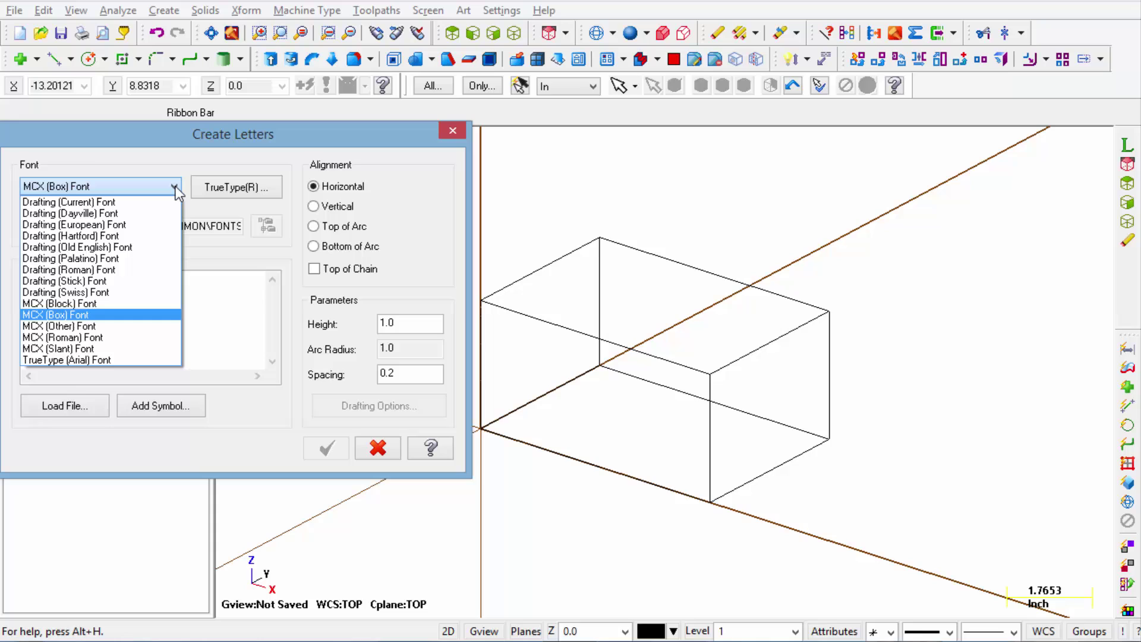
left_click(126, 236)
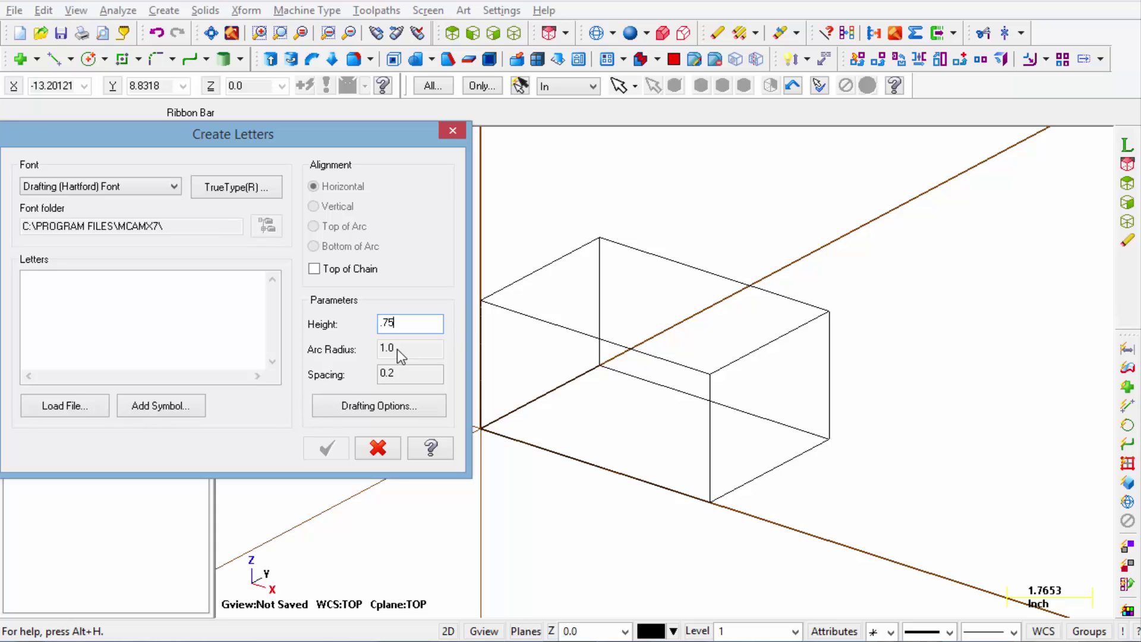
left_click(121, 350)
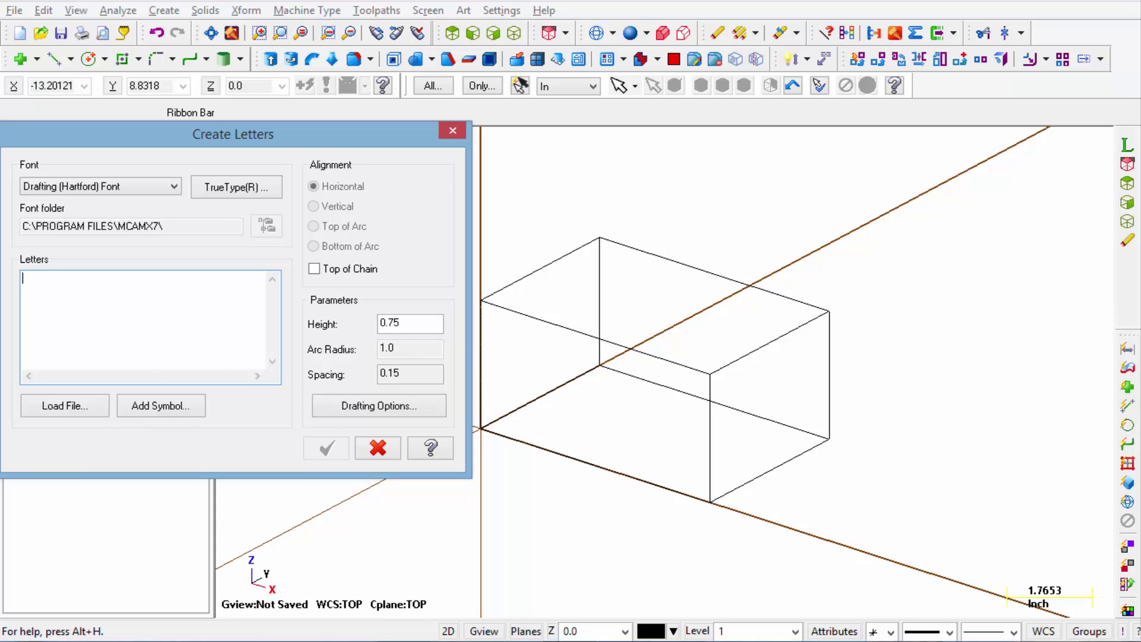
type("TOP")
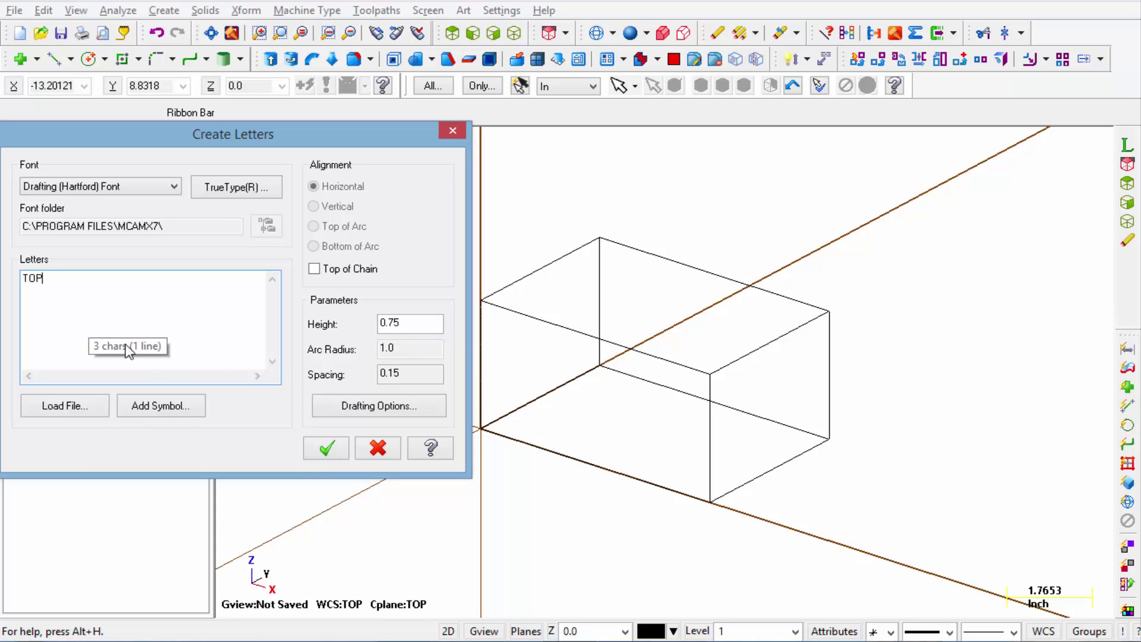
left_click(327, 449)
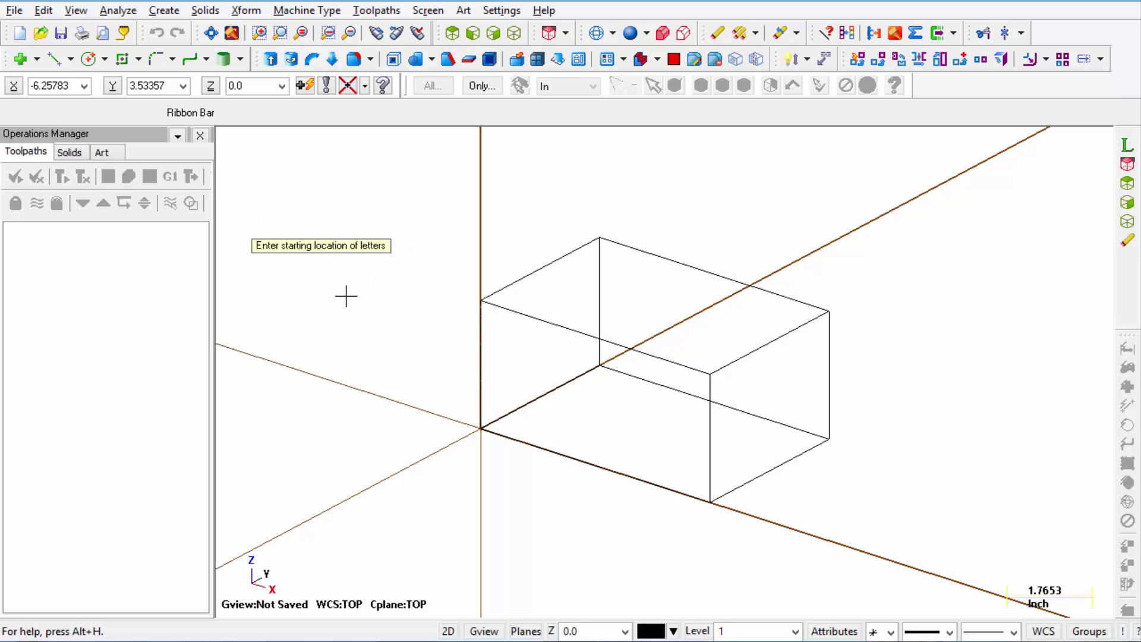
left_click(533, 298)
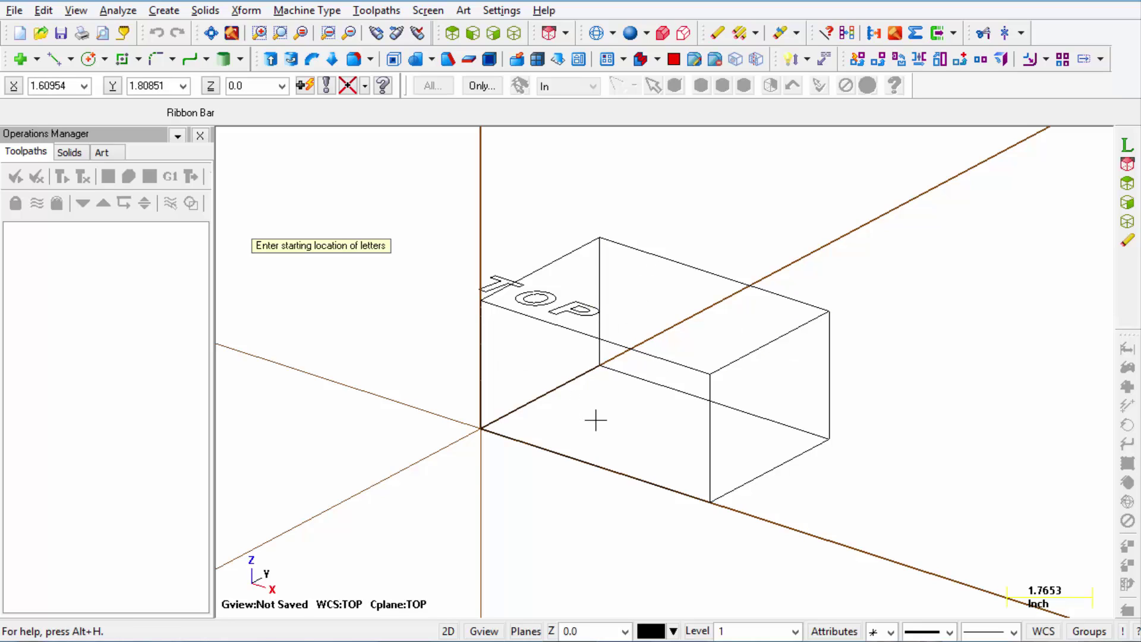
mouse_move(596, 418)
middle_mouse_down()
mouse_move(601, 387)
mouse_move(595, 420)
middle_mouse_up()
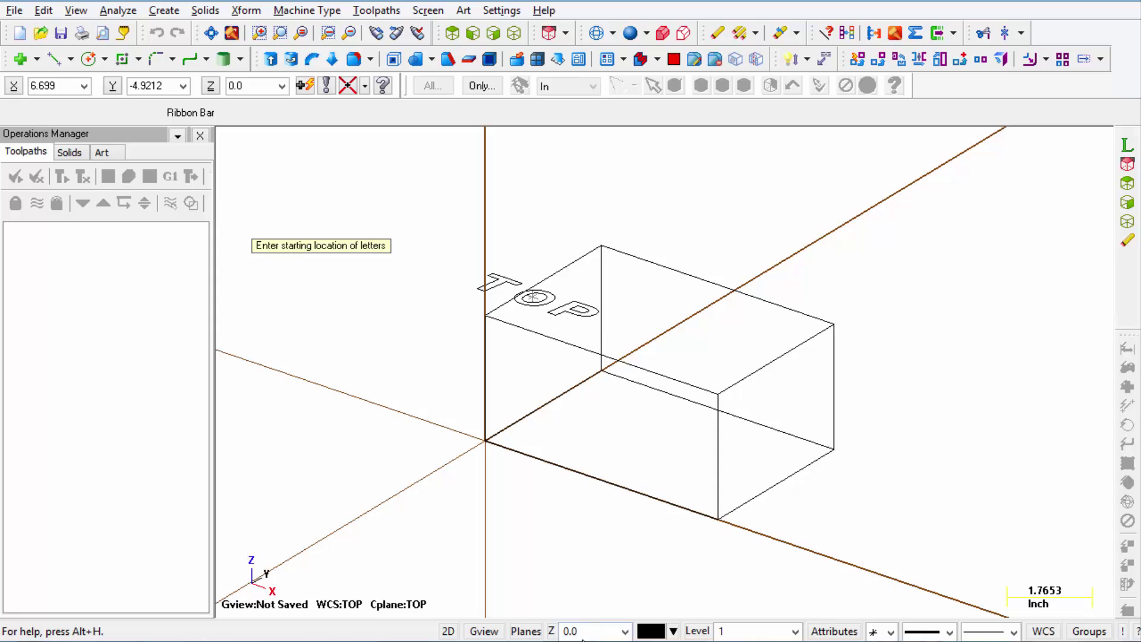
Step: Set the construction depth to Z 3.0 from an upper corner of the box and place the letters TOP on the top face
left_click(551, 632)
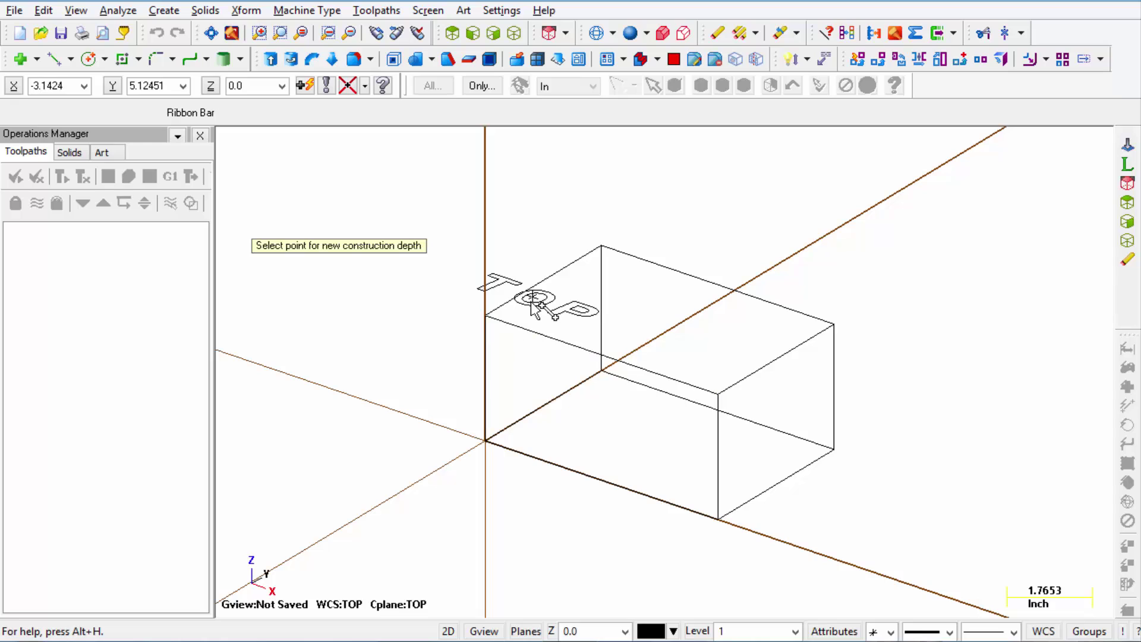
left_click(604, 253)
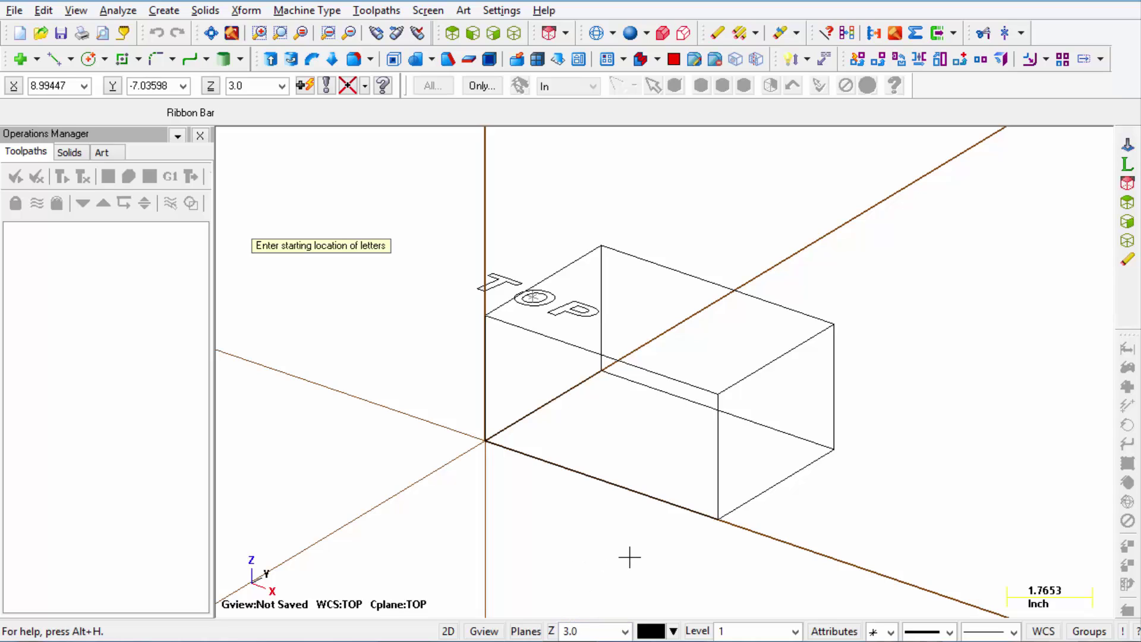
left_click(617, 331)
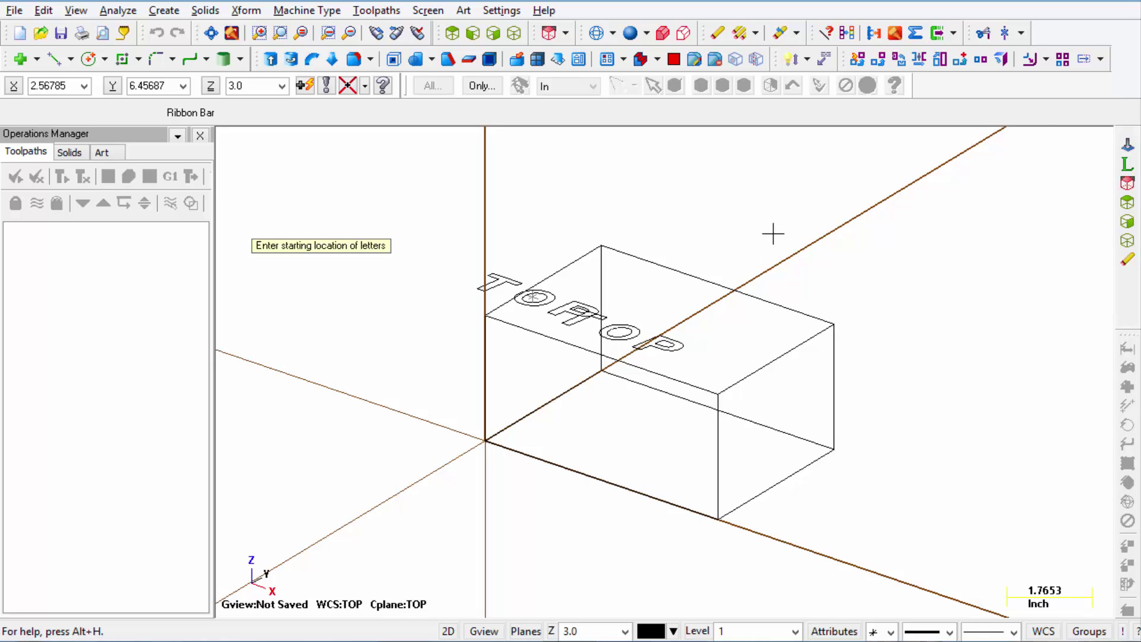
mouse_move(772, 234)
middle_mouse_down()
mouse_move(775, 215)
mouse_move(685, 262)
mouse_move(782, 213)
mouse_move(772, 216)
middle_mouse_up()
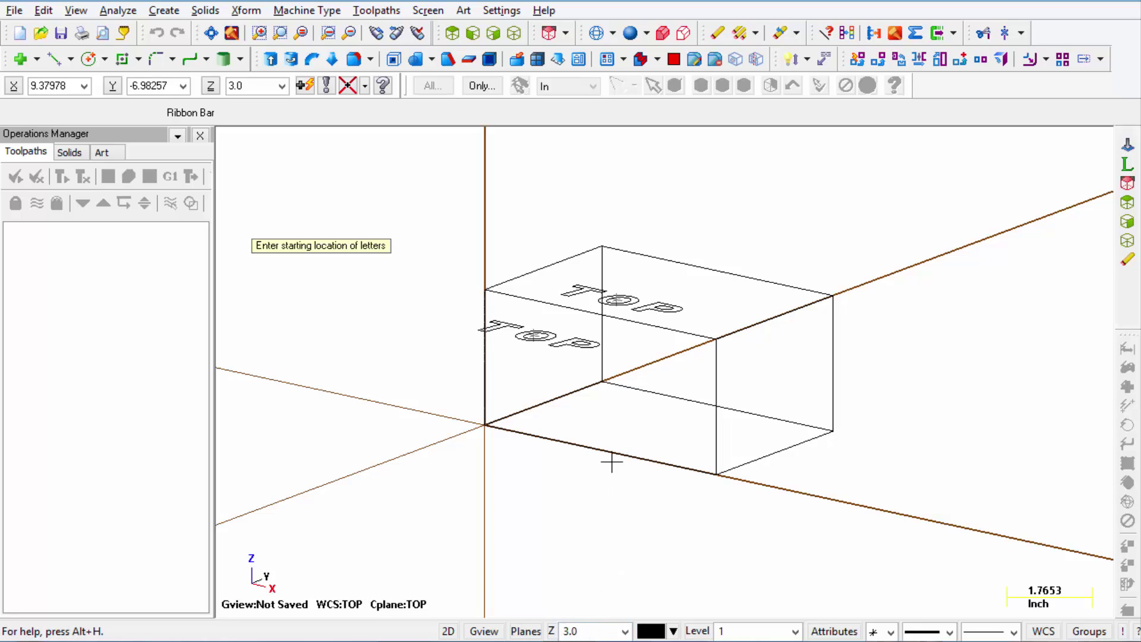
middle_click_drag(604, 516, 620, 510)
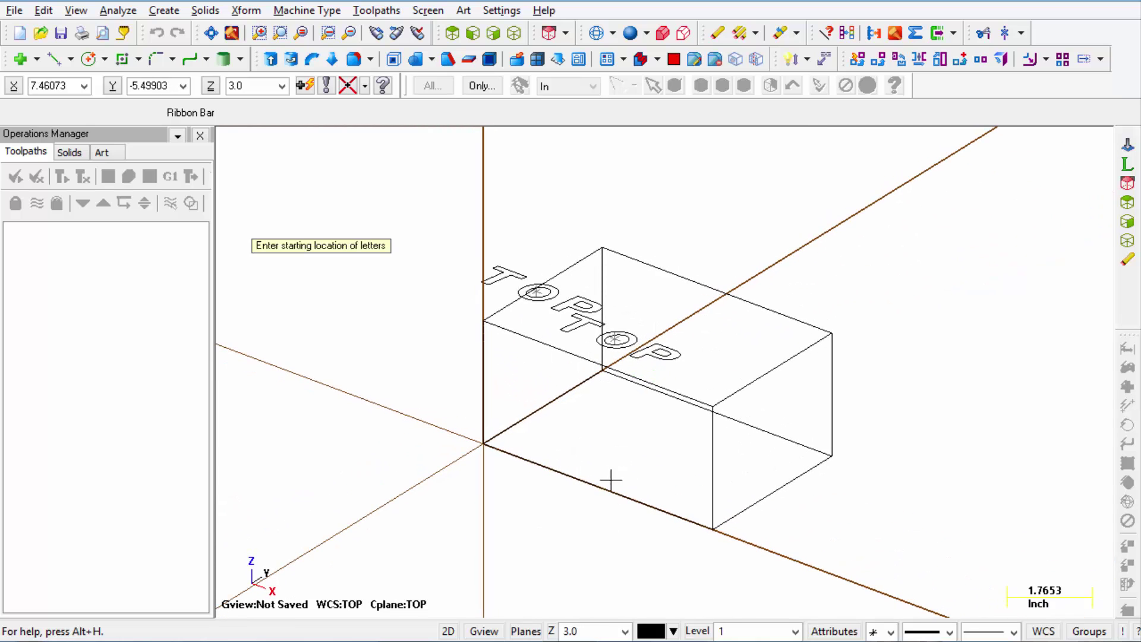
middle_click_drag(639, 560, 461, 516)
key("Escape")
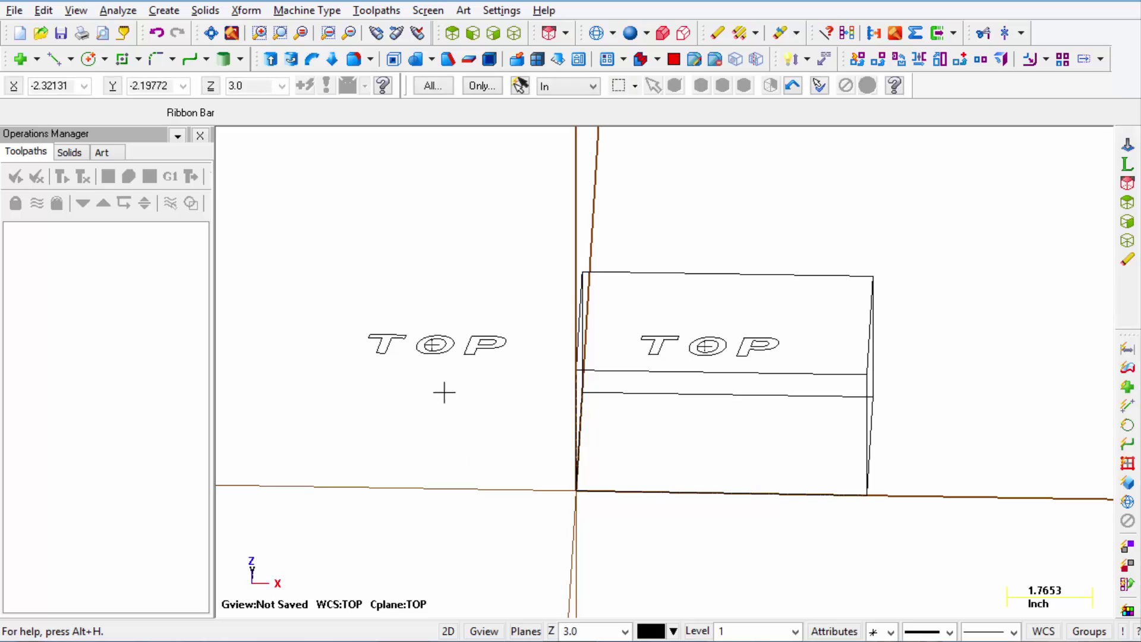
Step: Delete the misplaced TOP letters outside the box
left_click_drag(324, 275, 537, 409)
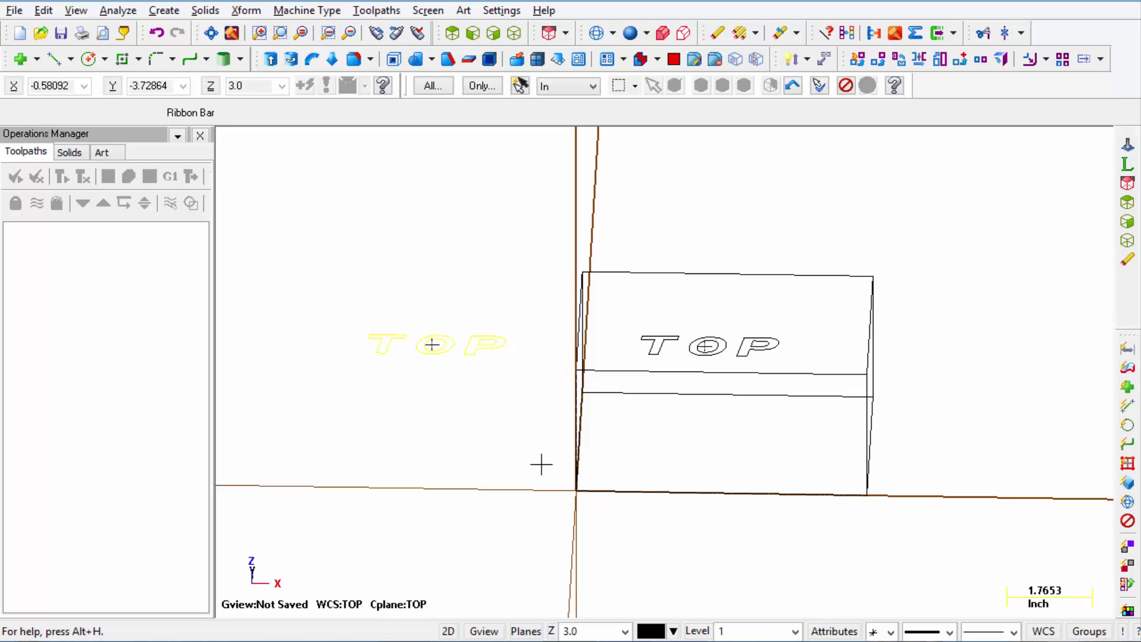
key("Delete")
middle_click_drag(578, 454, 734, 447)
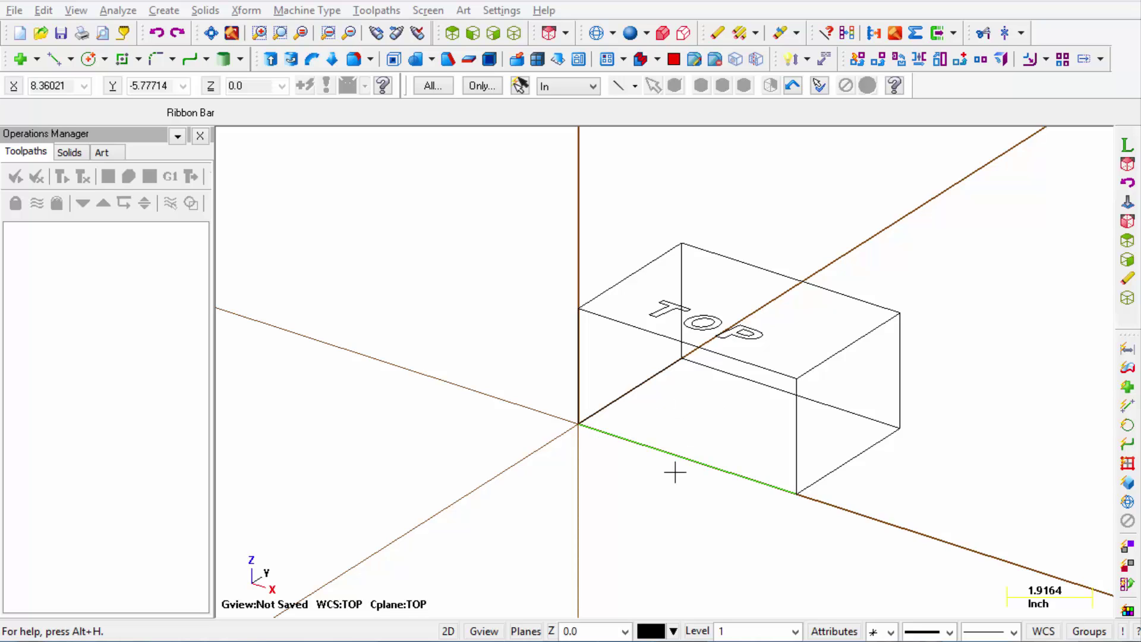
Step: Set the construction planes to Front (WCS) and create the letters FRONT on the box's front face at depth Z 0
left_click(534, 632)
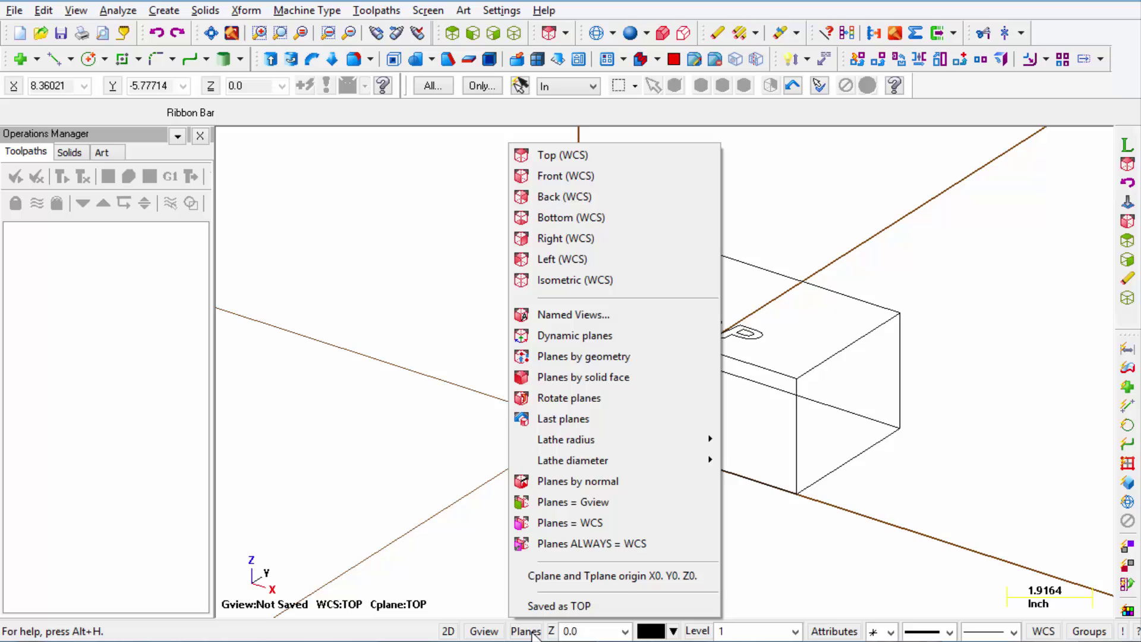
left_click(572, 176)
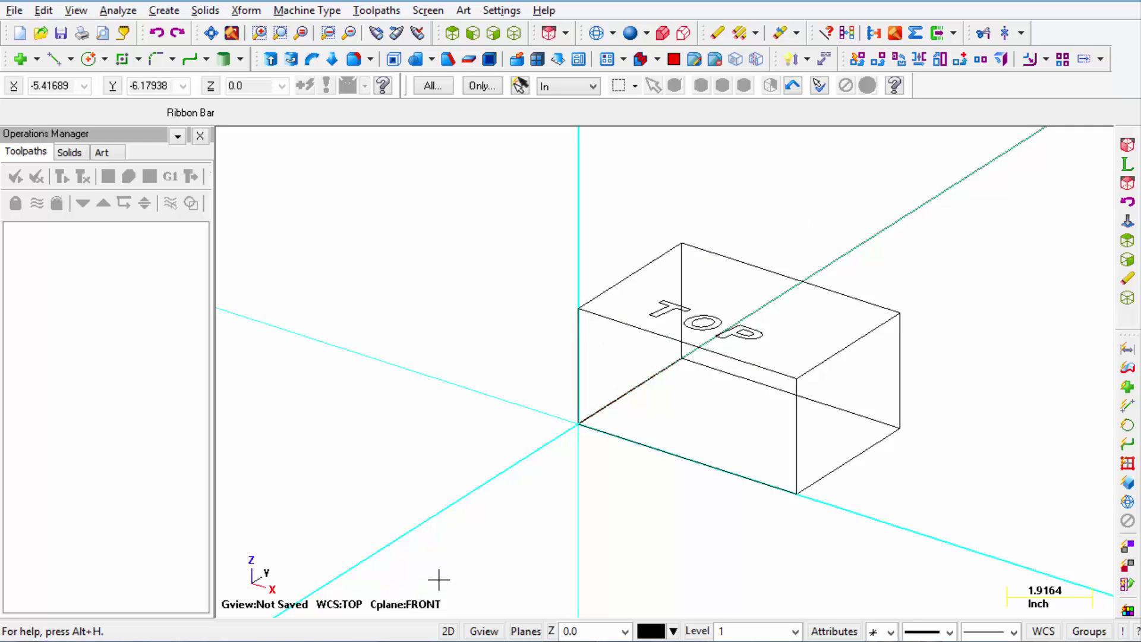
left_click(162, 10)
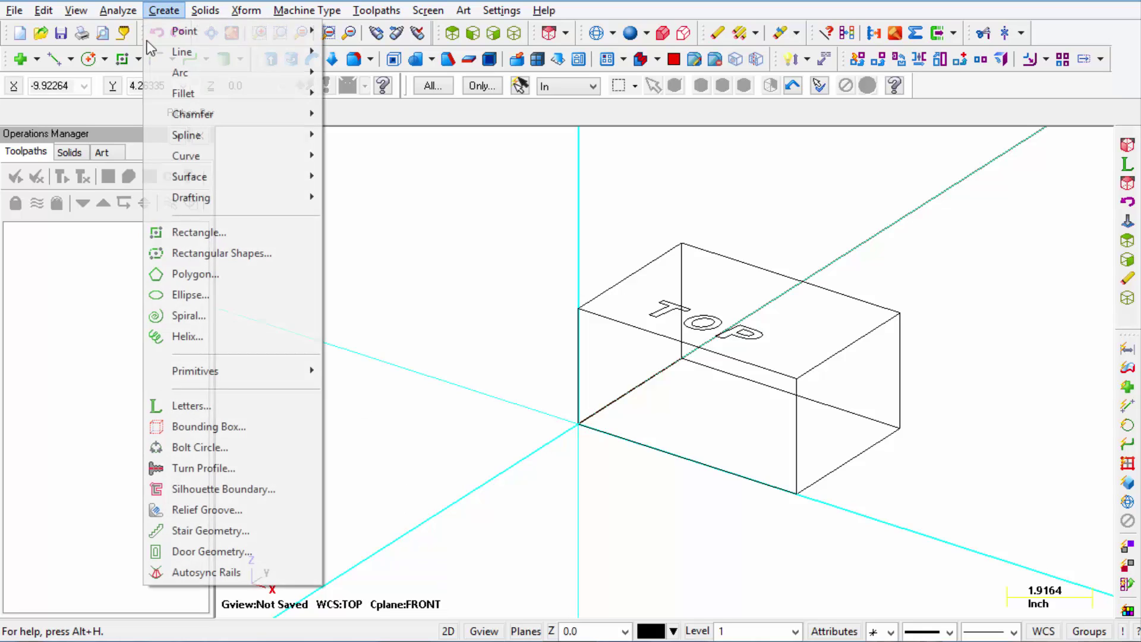
left_click(192, 406)
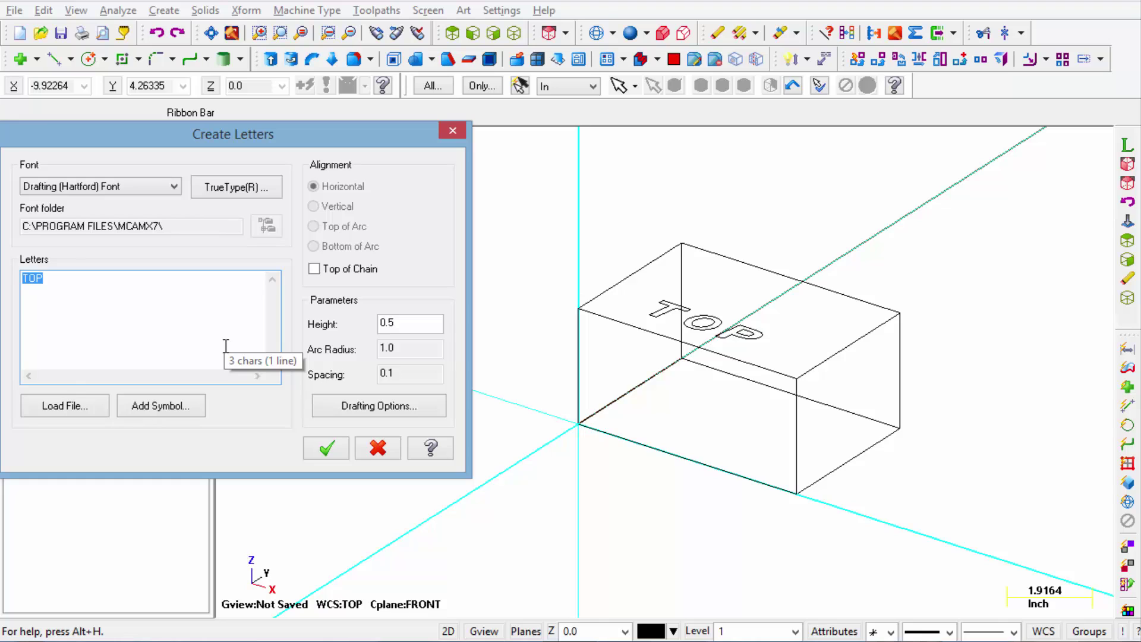
type("FRONT")
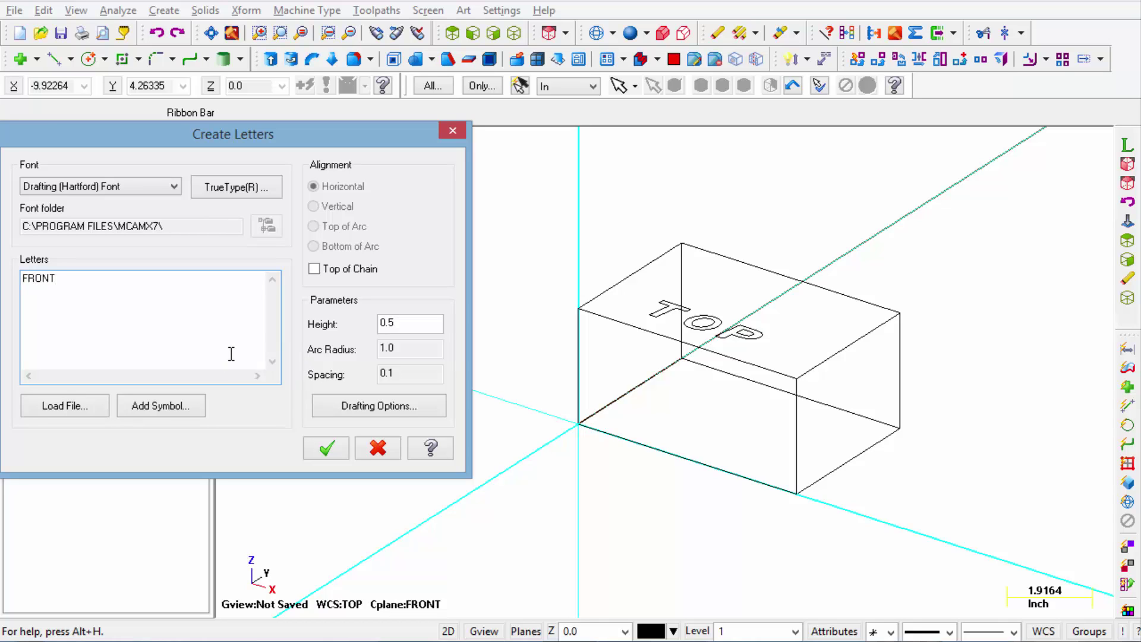
left_click(310, 448)
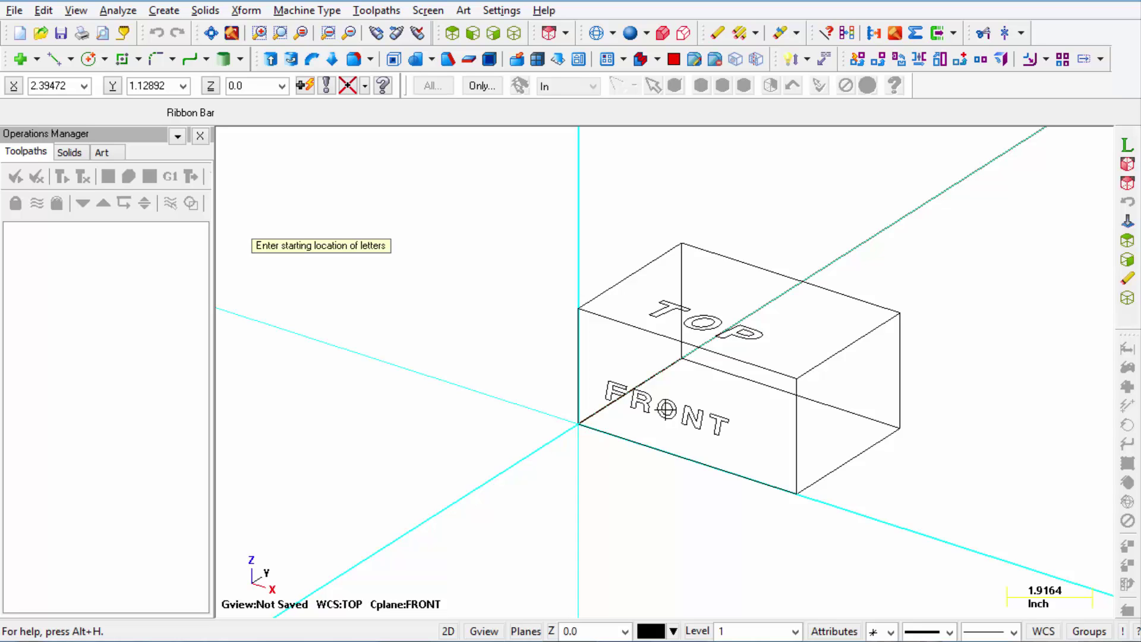
mouse_move(978, 398)
middle_mouse_down()
mouse_move(997, 340)
mouse_move(921, 382)
mouse_move(879, 440)
mouse_move(960, 356)
mouse_move(990, 354)
mouse_move(985, 371)
middle_mouse_up()
key("Escape")
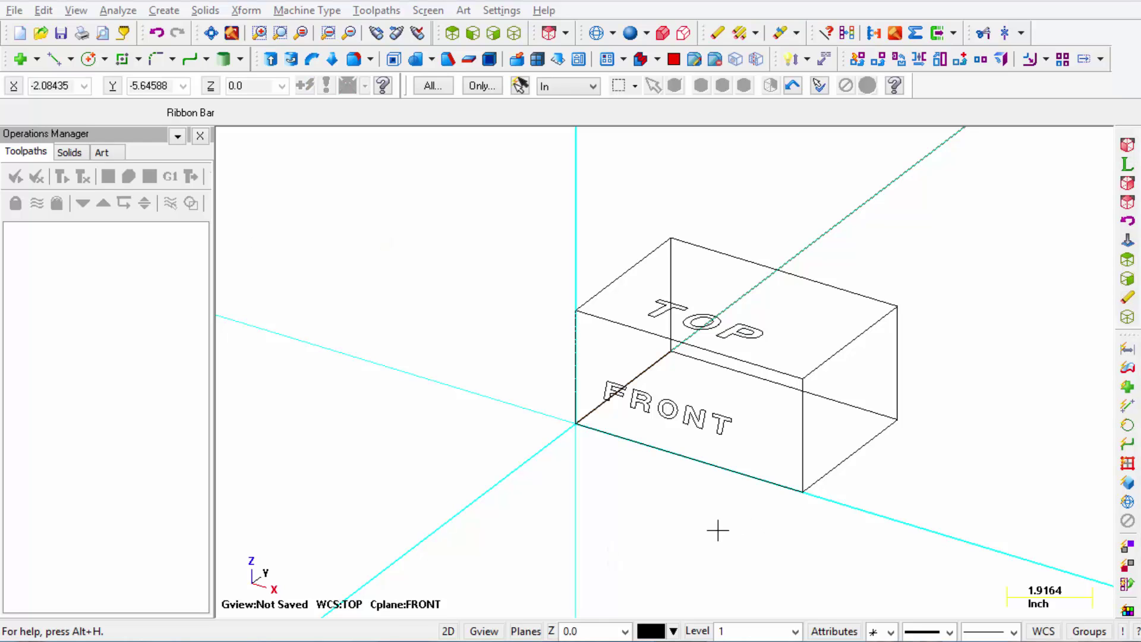
Step: Set the construction planes to Right (WCS) and take construction depth Z 6.0 from the upper corner shared by the front and right faces
left_click(526, 632)
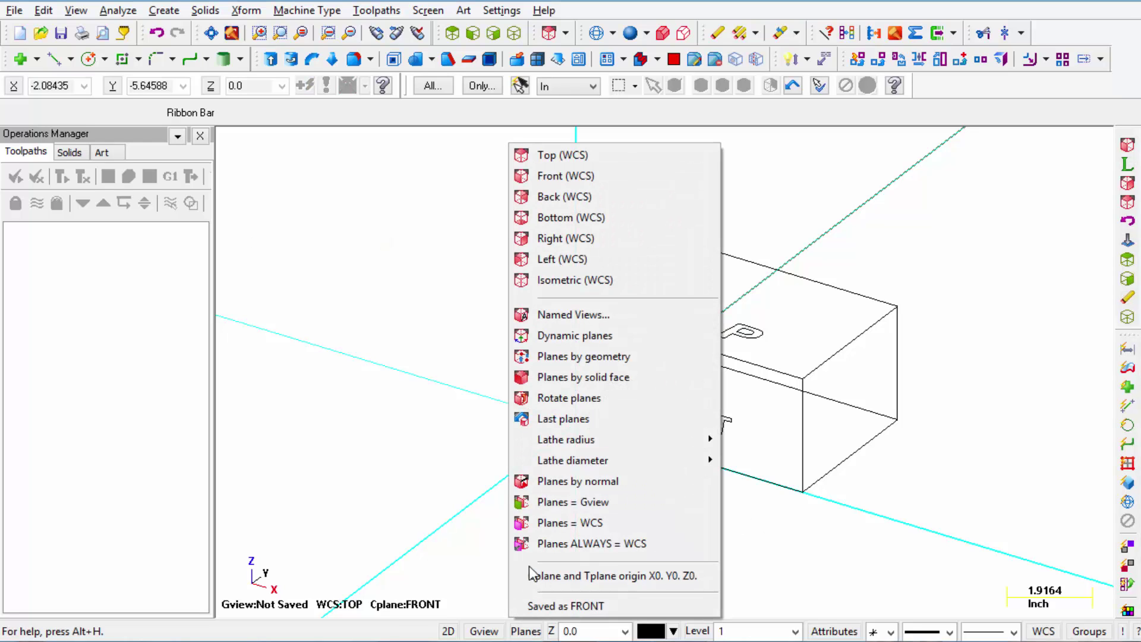
left_click(587, 240)
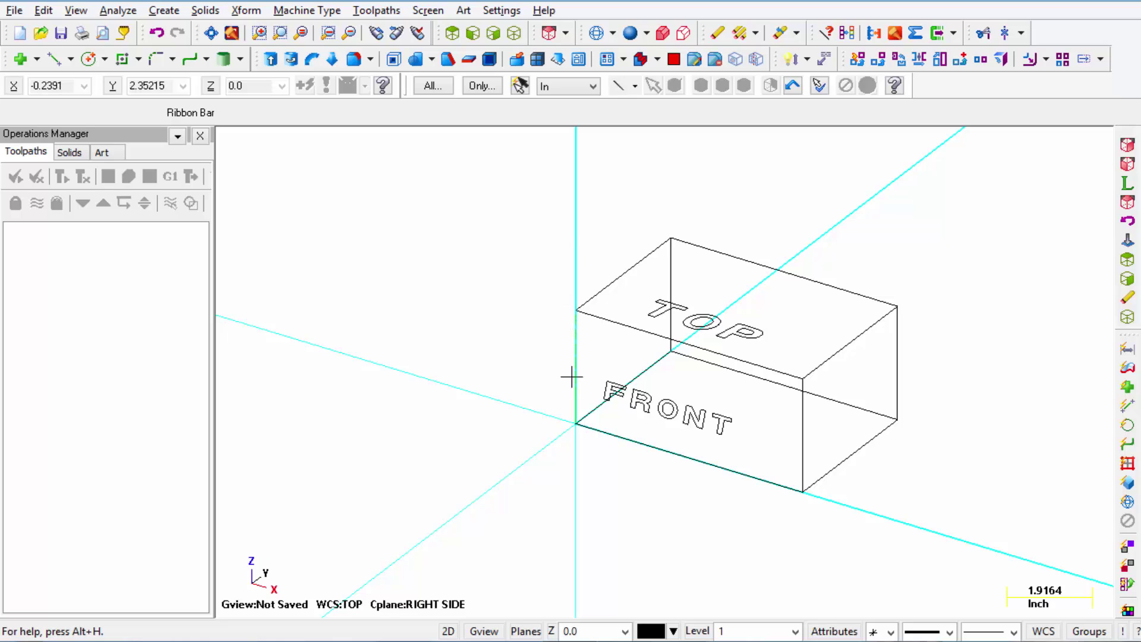
left_click(552, 630)
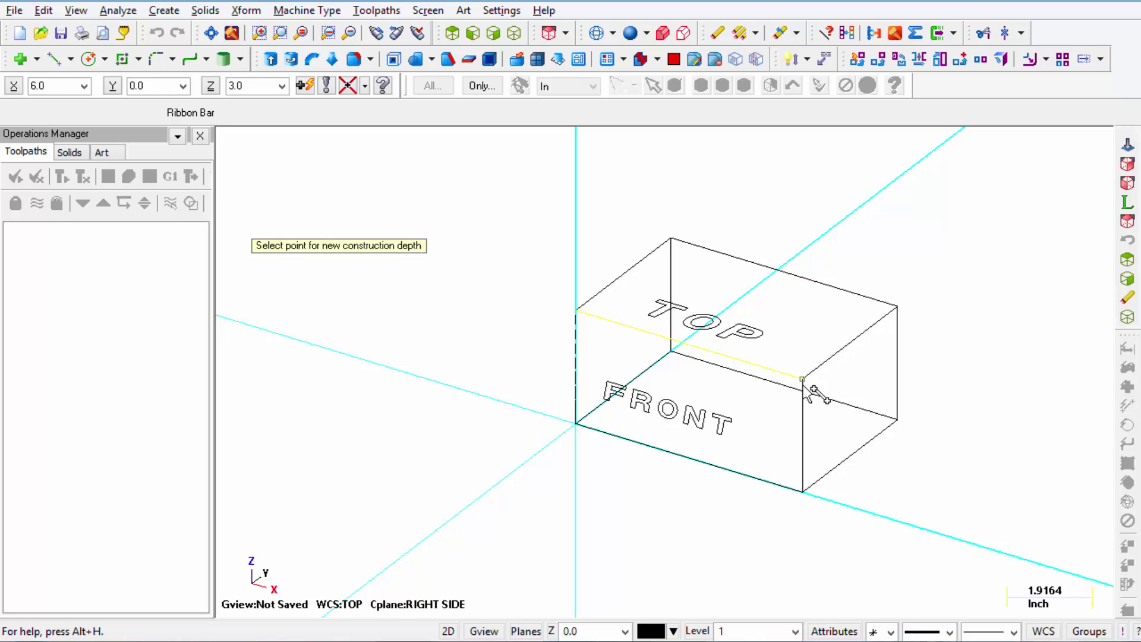
left_click(807, 386)
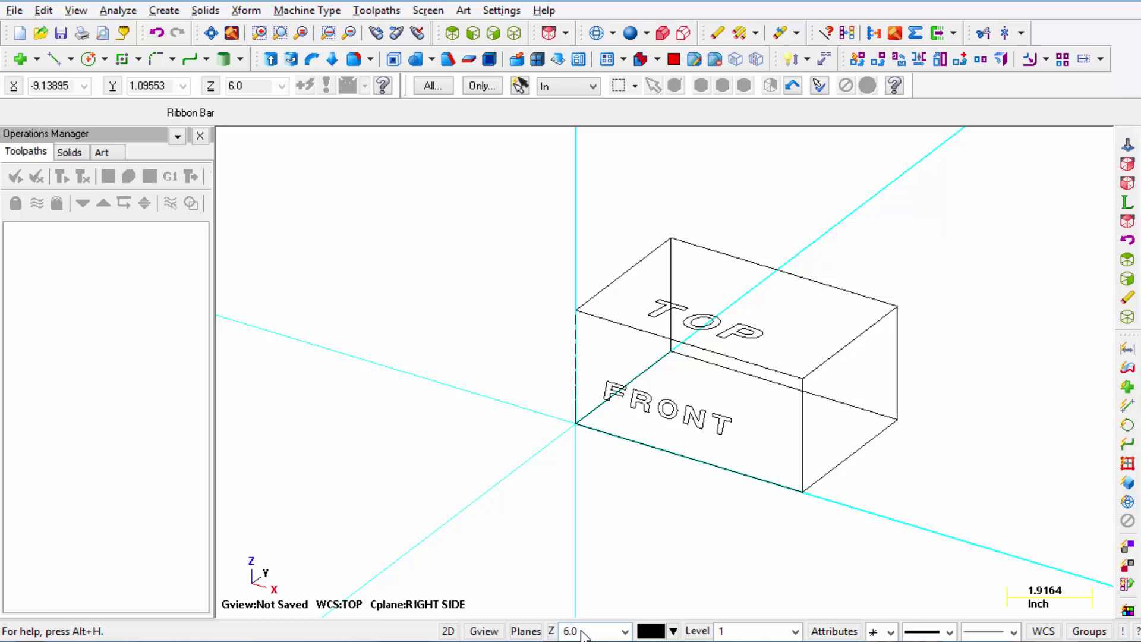
Step: Create the letters RIGHT and place them on the box's right face at depth Z 6.0
left_click(171, 11)
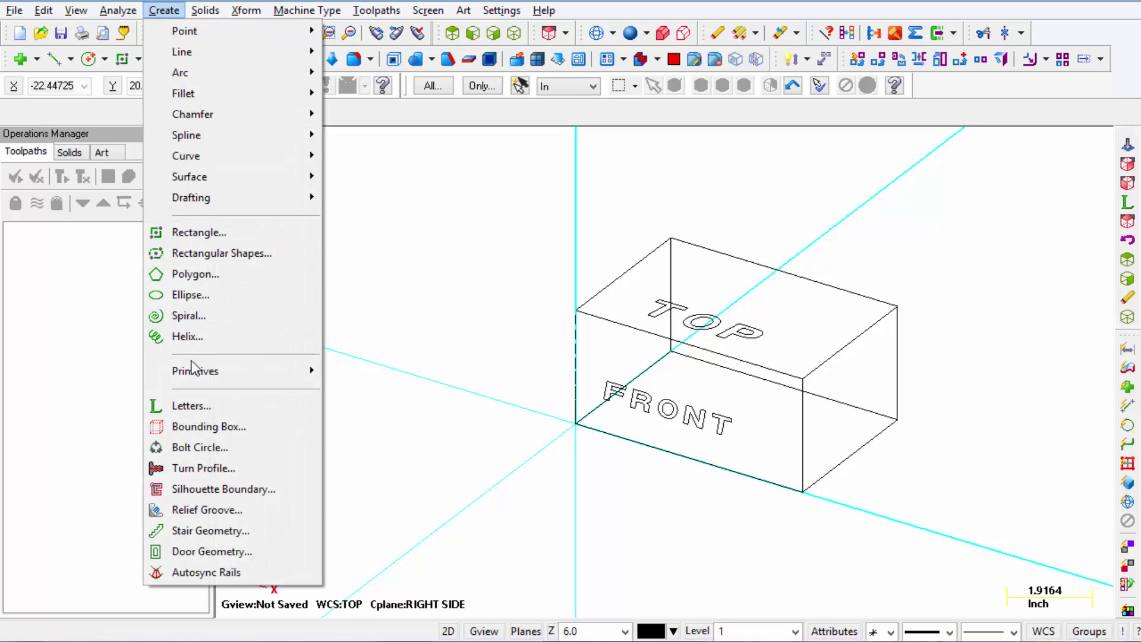
left_click(189, 403)
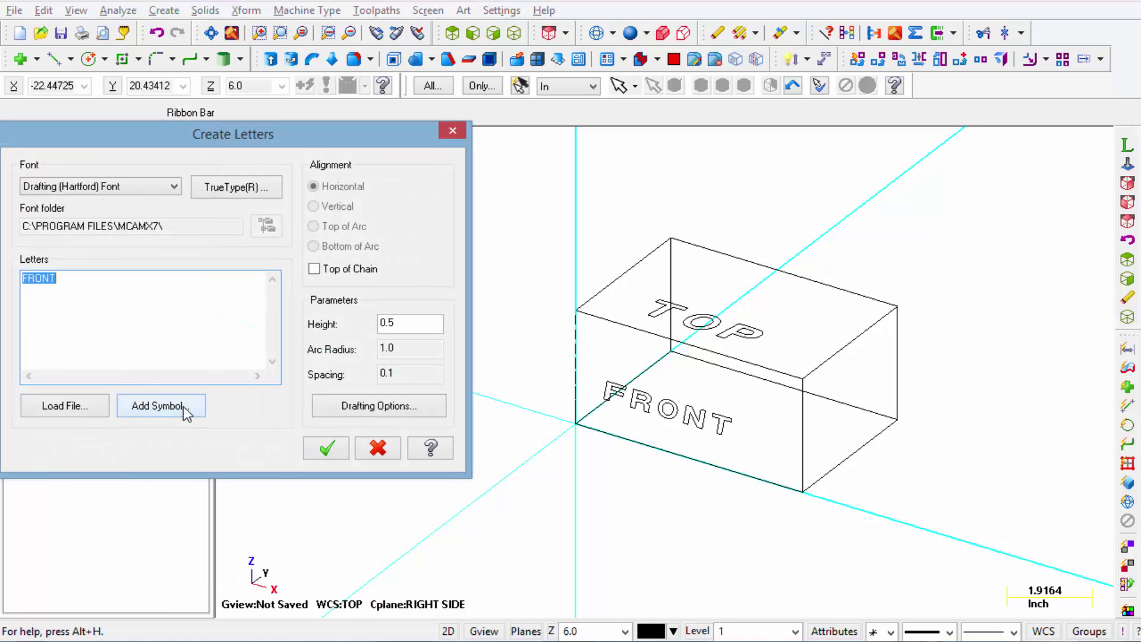
type("RIGHT")
left_click(326, 448)
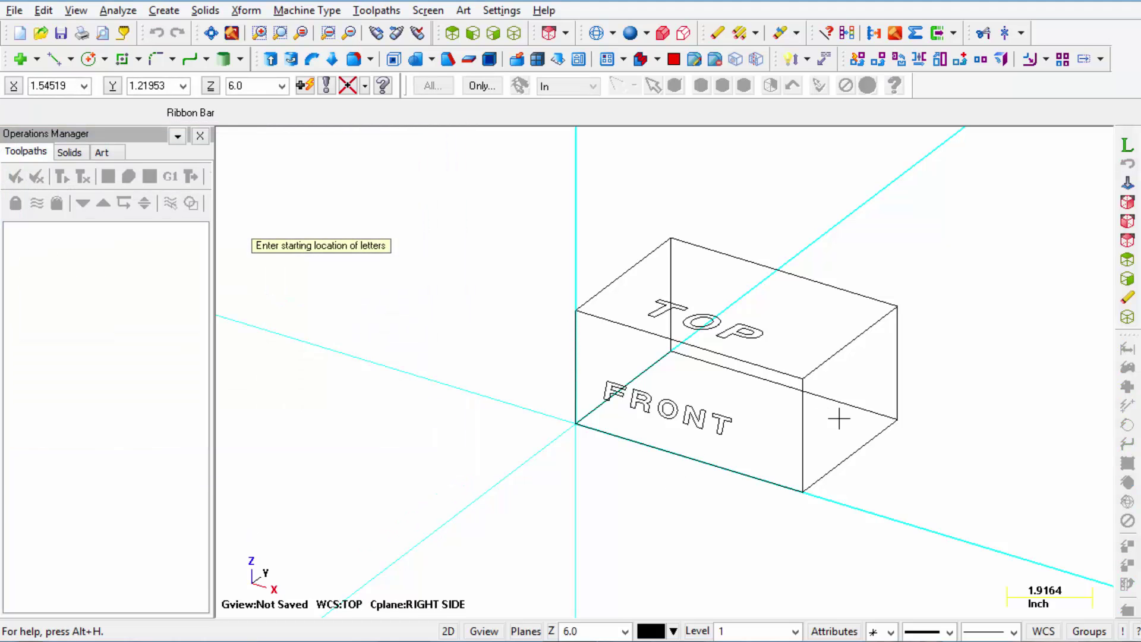
left_click(839, 419)
middle_click_drag(886, 482, 911, 470)
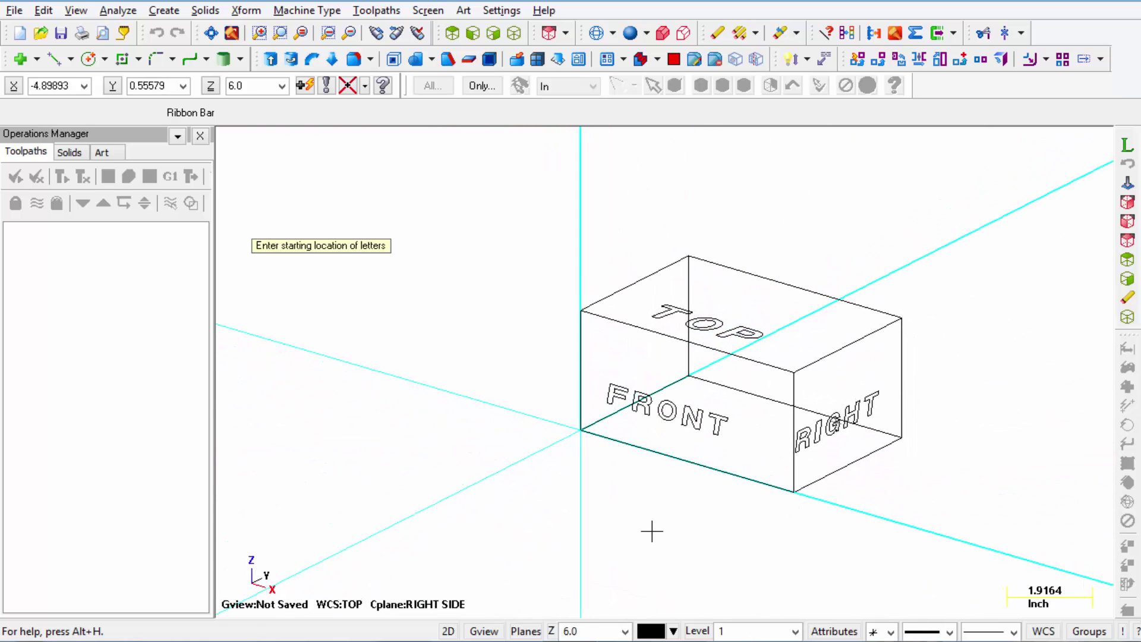
Step: Set the construction planes to Back (WCS) and take construction depth Z 4.0 from a lower corner of the box's back face
left_click(524, 631)
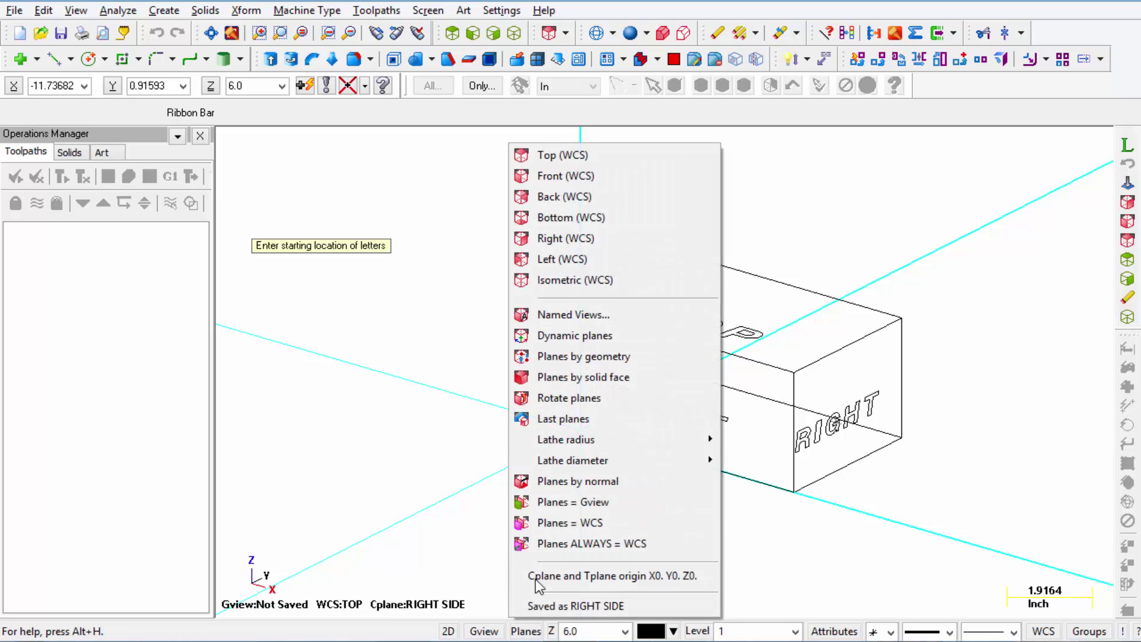
left_click(579, 198)
mouse_move(670, 224)
middle_mouse_down()
mouse_move(713, 212)
mouse_move(909, 212)
middle_mouse_up()
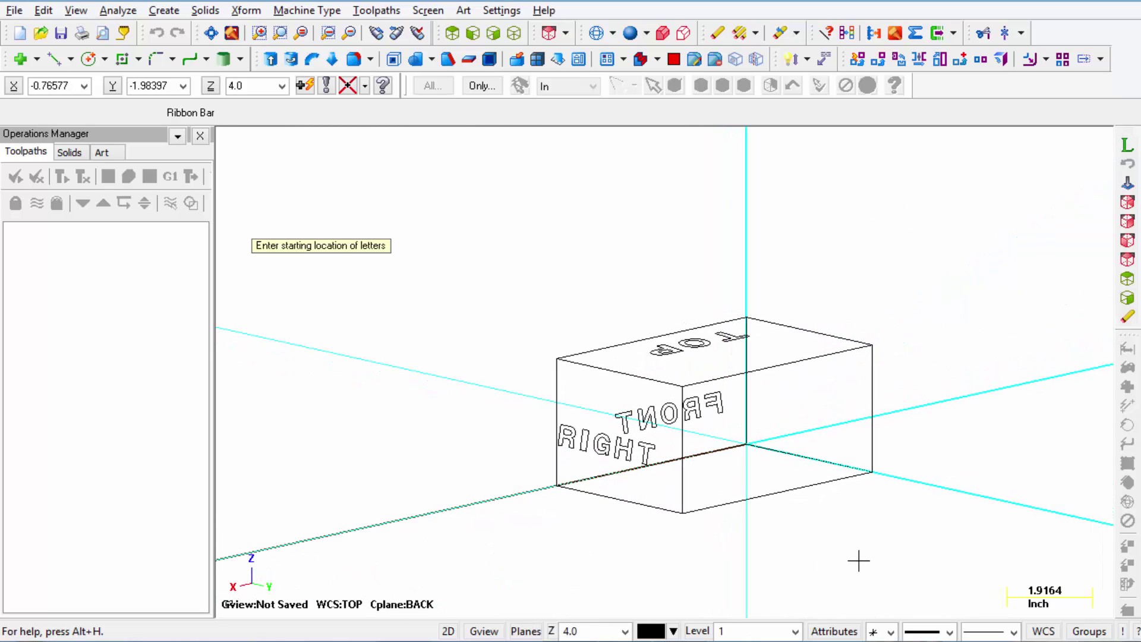
left_click(917, 558)
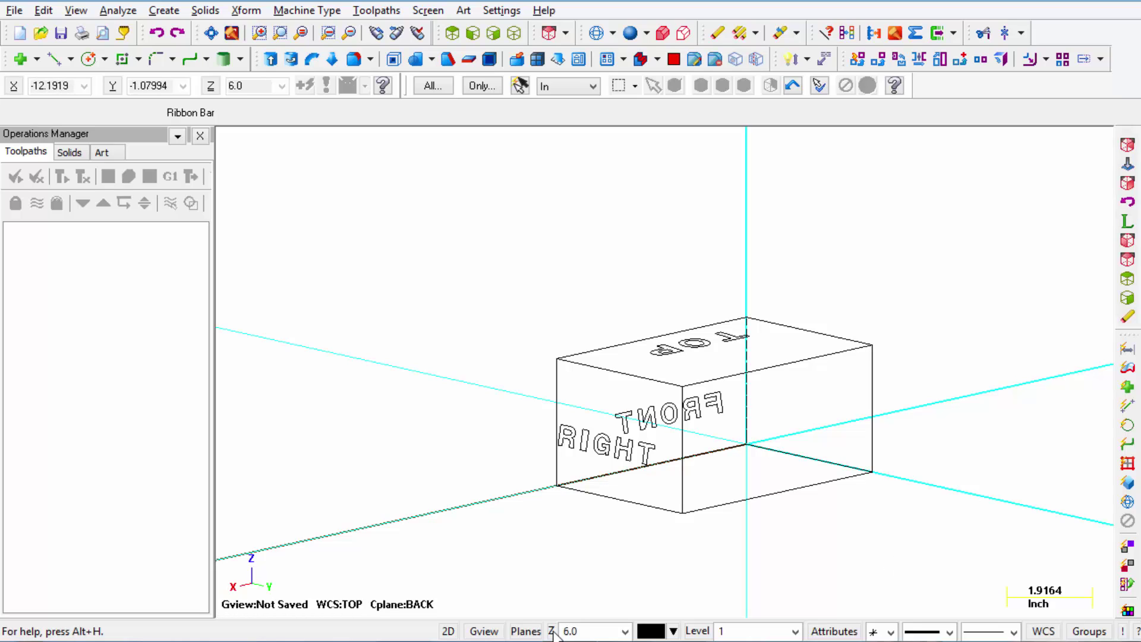
left_click(552, 631)
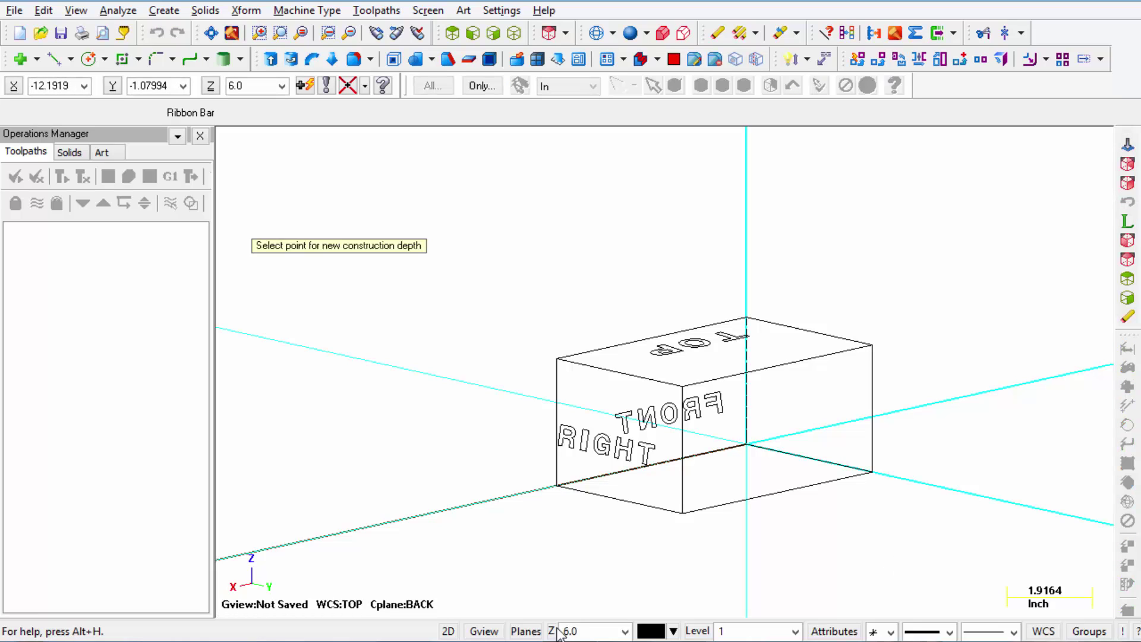
left_click(688, 516)
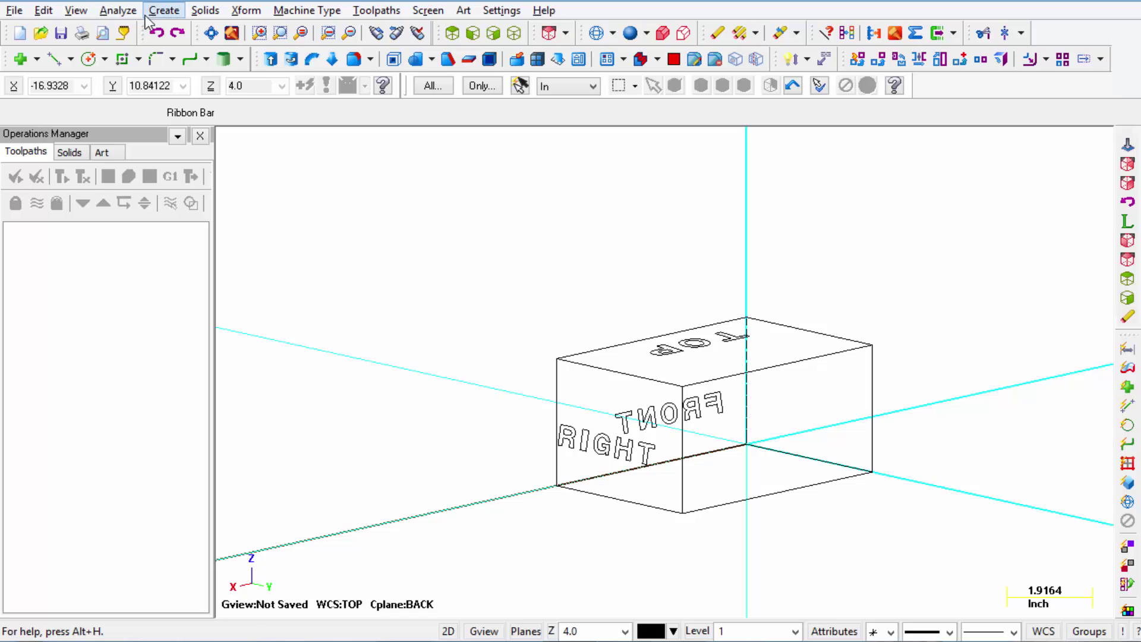
Step: Create the letters BACK and place them on the box's back face at depth Z 4.0
left_click(164, 10)
left_click(266, 404)
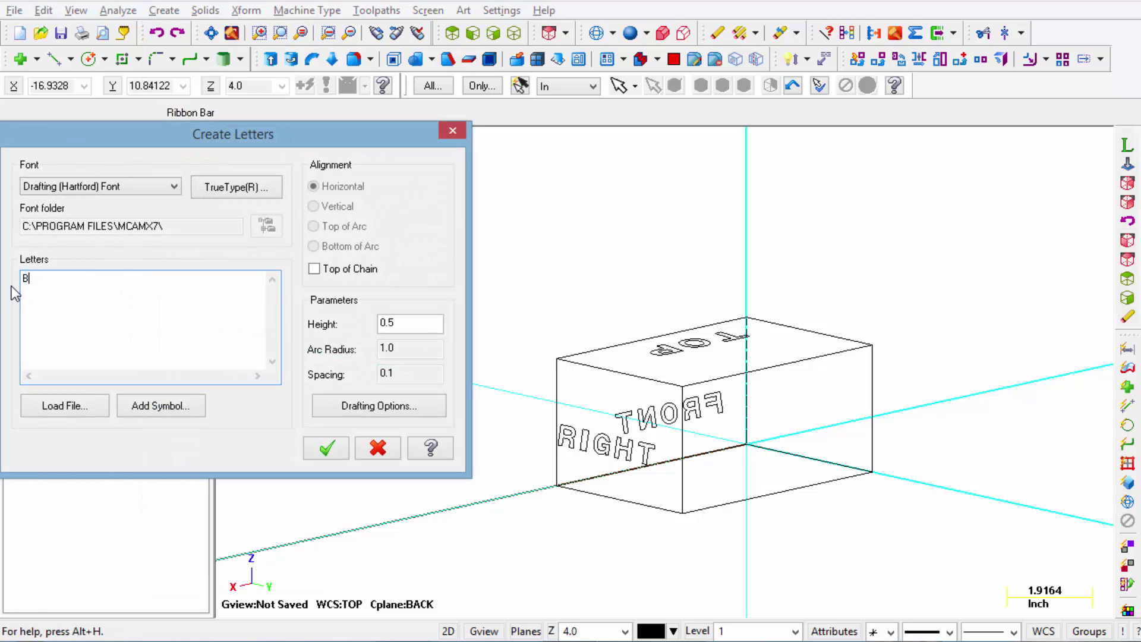
left_click(347, 455)
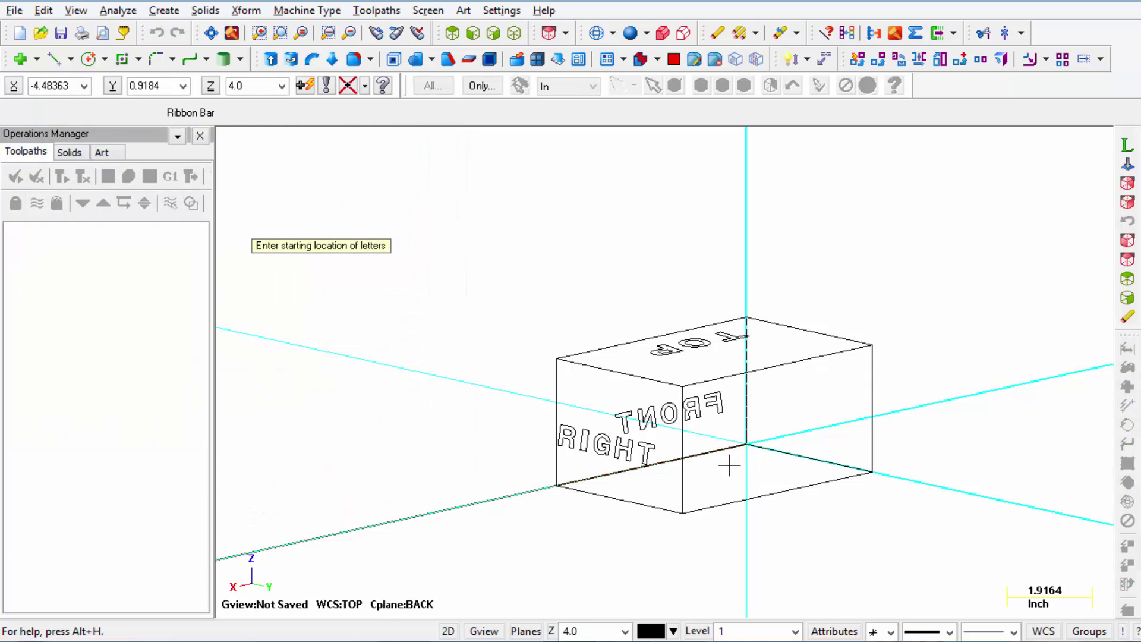
left_click(747, 486)
mouse_move(912, 505)
middle_mouse_down()
mouse_move(874, 548)
mouse_move(953, 480)
mouse_move(905, 520)
middle_mouse_up()
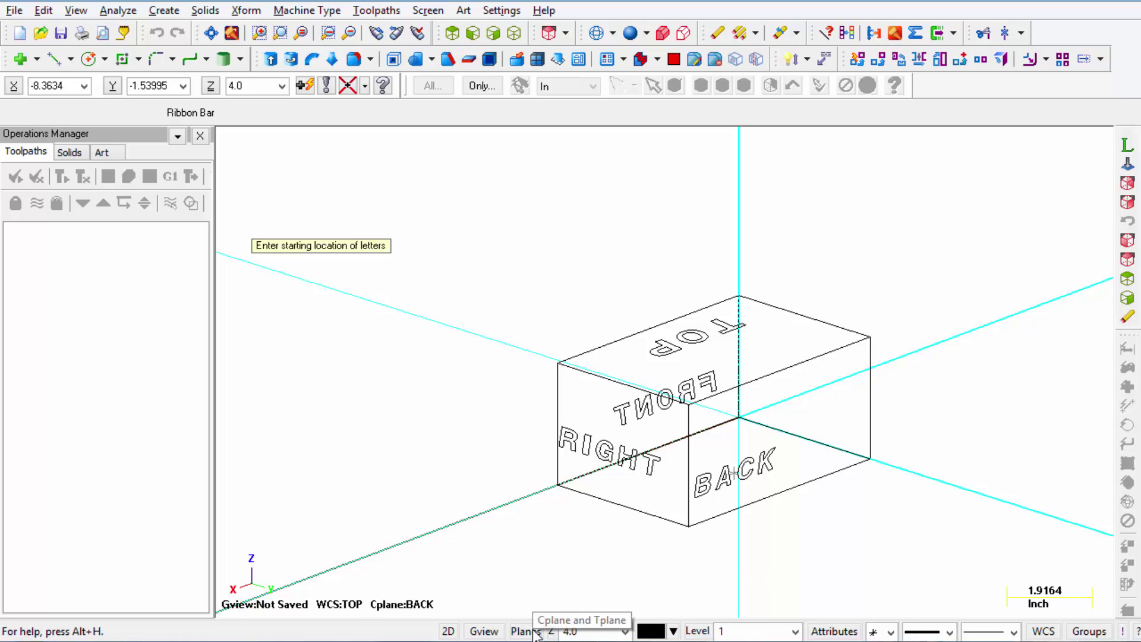
key("Escape")
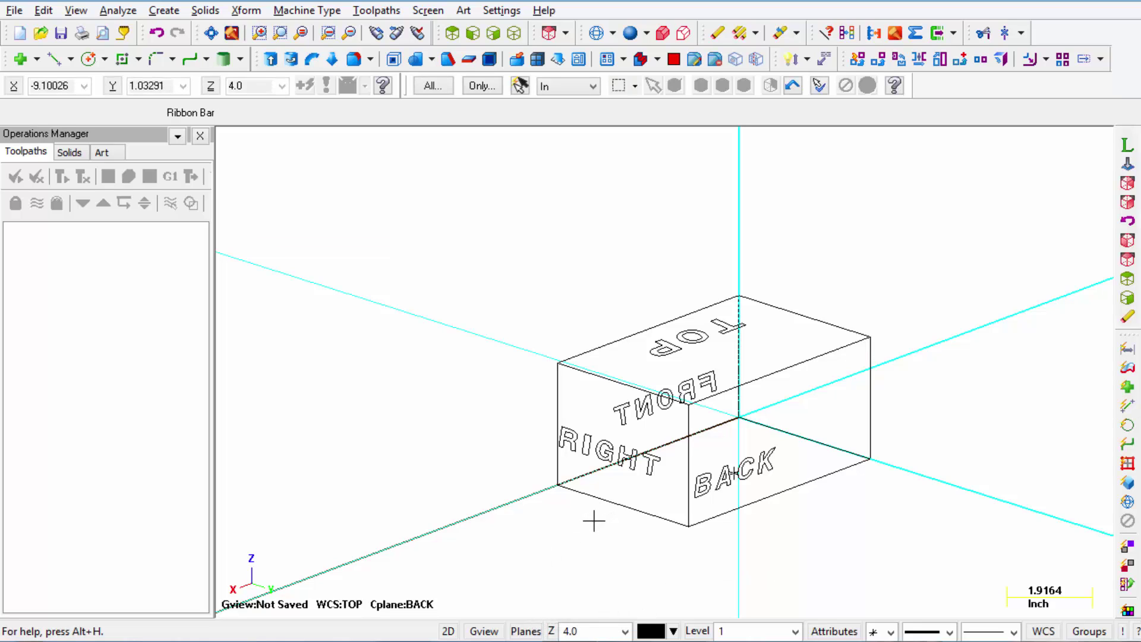
Step: Set the construction planes to Left (WCS) and take construction depth Z 0.0 from an upper corner of the box's left face
left_click(526, 631)
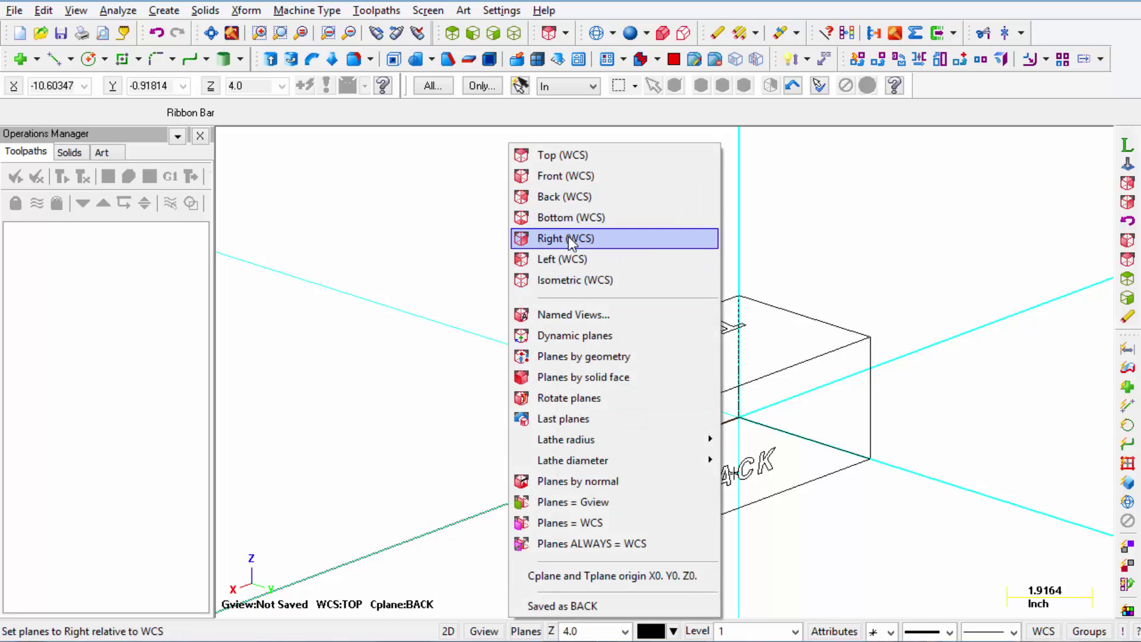
left_click(563, 259)
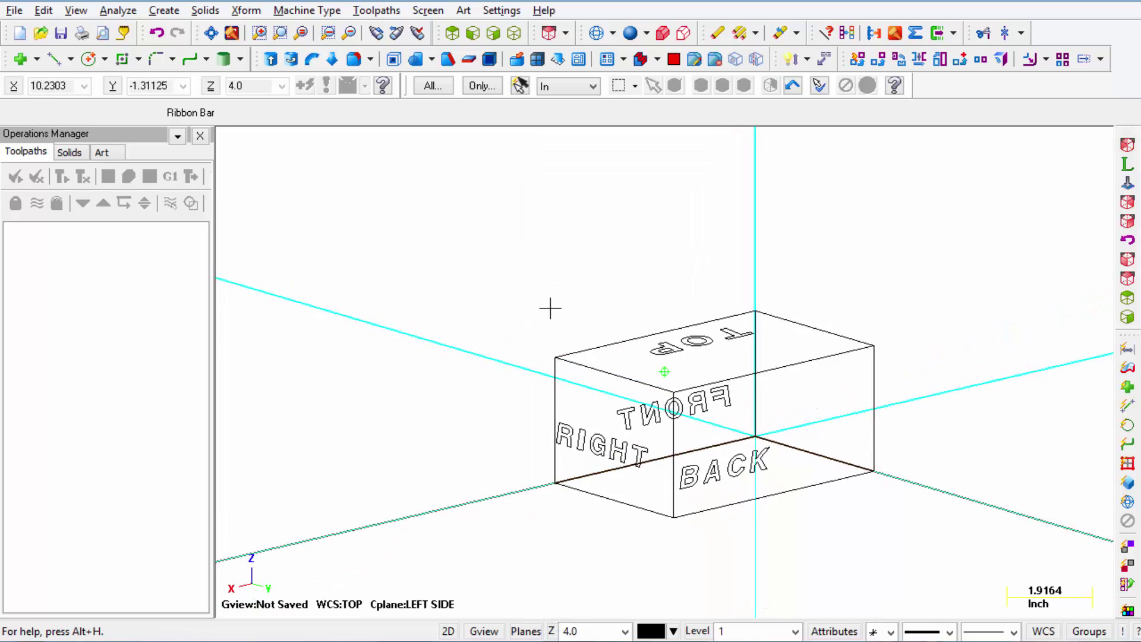
middle_click_drag(550, 309, 952, 313)
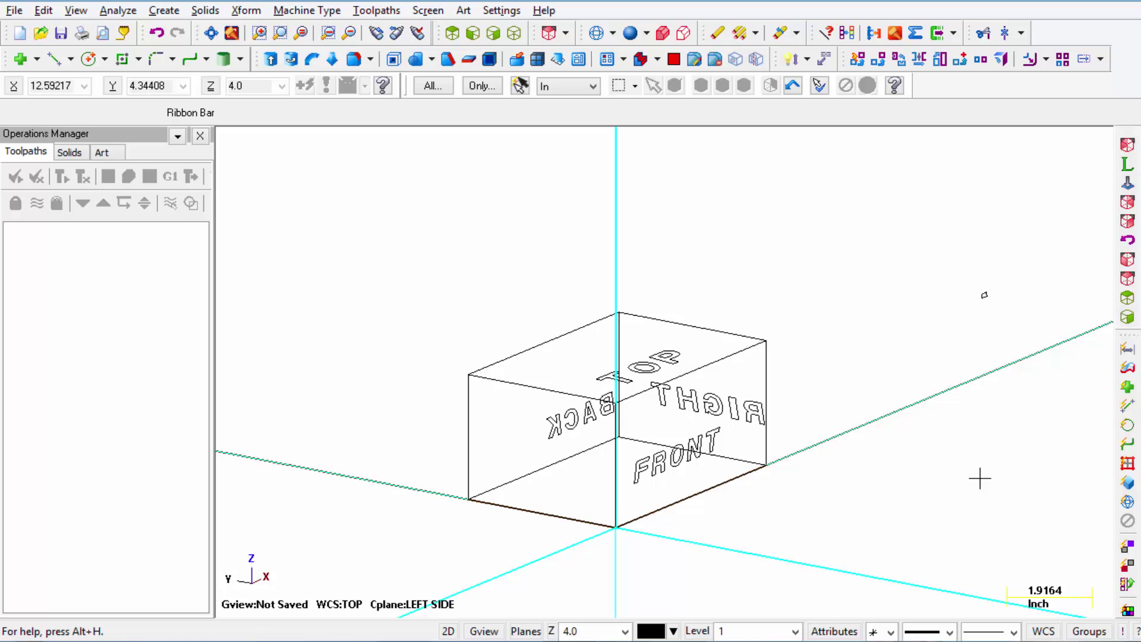
left_click(552, 631)
left_click(473, 378)
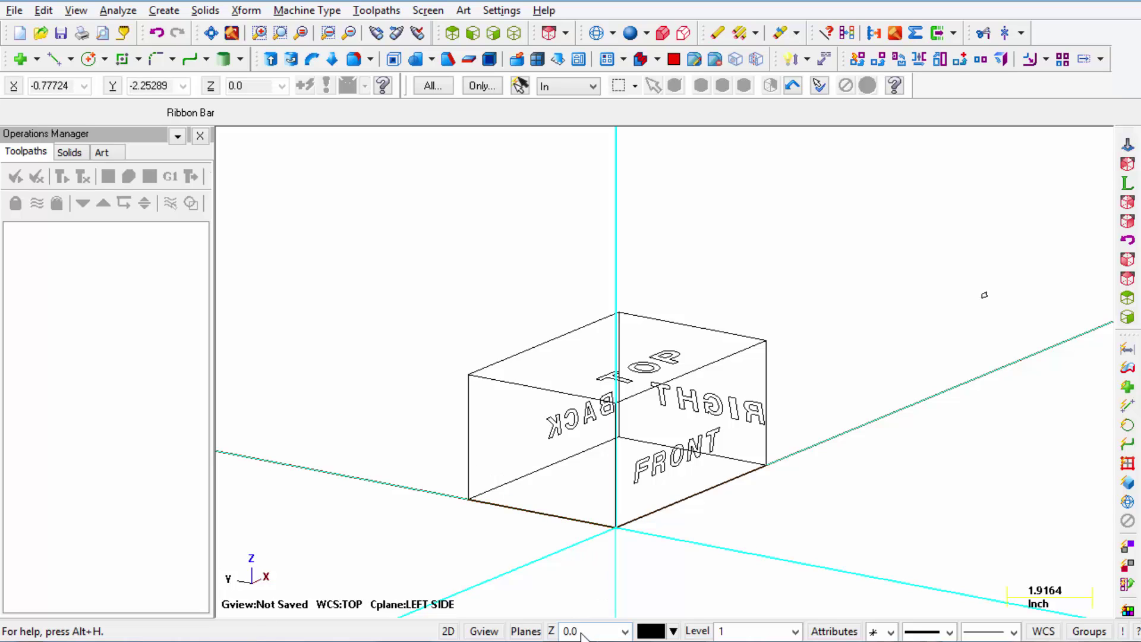
Step: Create the letters LEFT and place them on the box's left face at depth Z 0.0
left_click(168, 13)
left_click(255, 404)
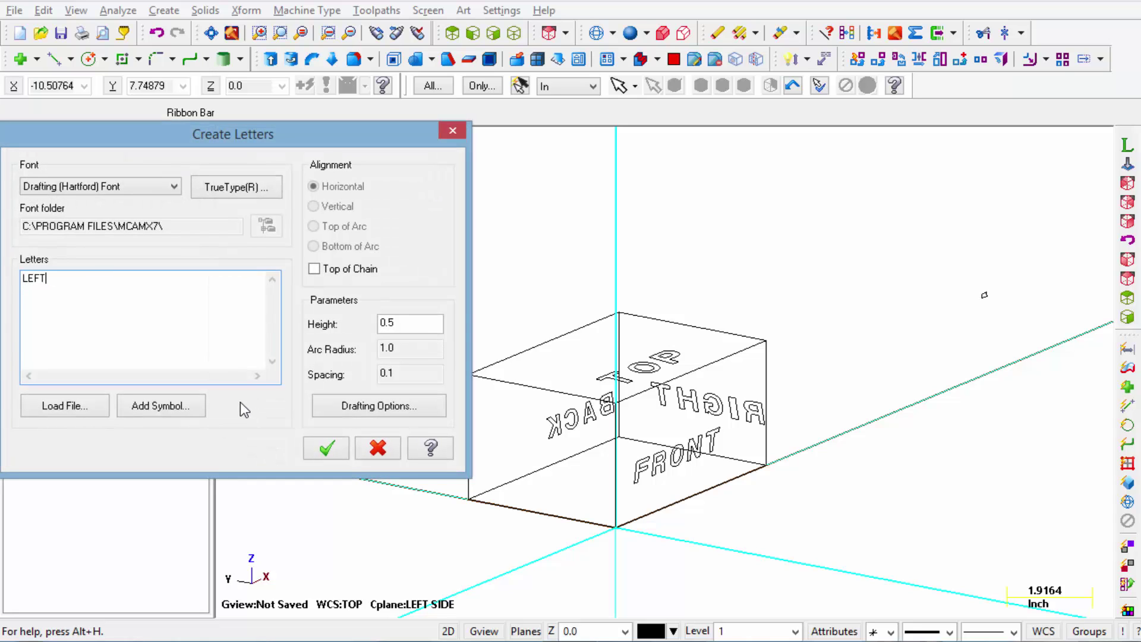
left_click(338, 452)
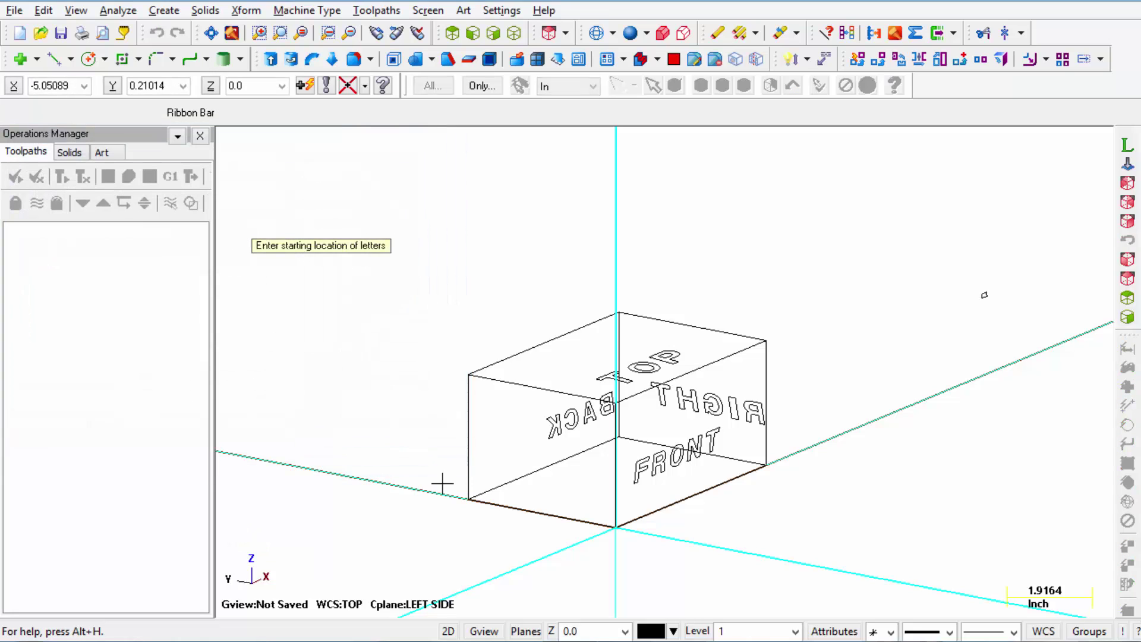
left_click(507, 466)
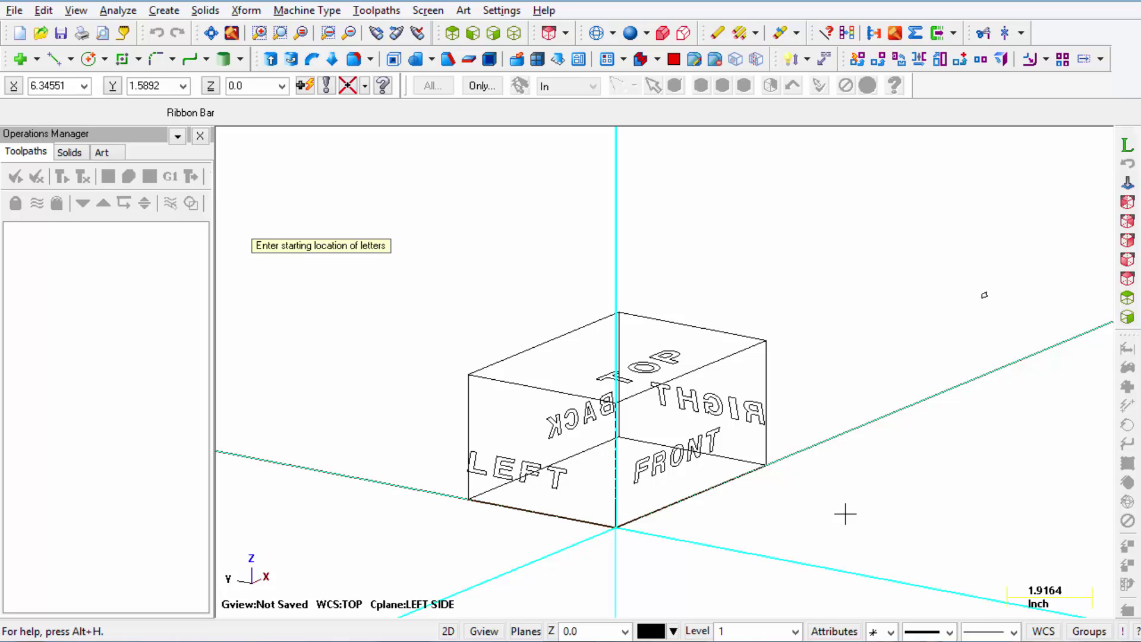
mouse_move(845, 514)
middle_mouse_down()
mouse_move(828, 535)
mouse_move(867, 509)
mouse_move(858, 423)
middle_mouse_up()
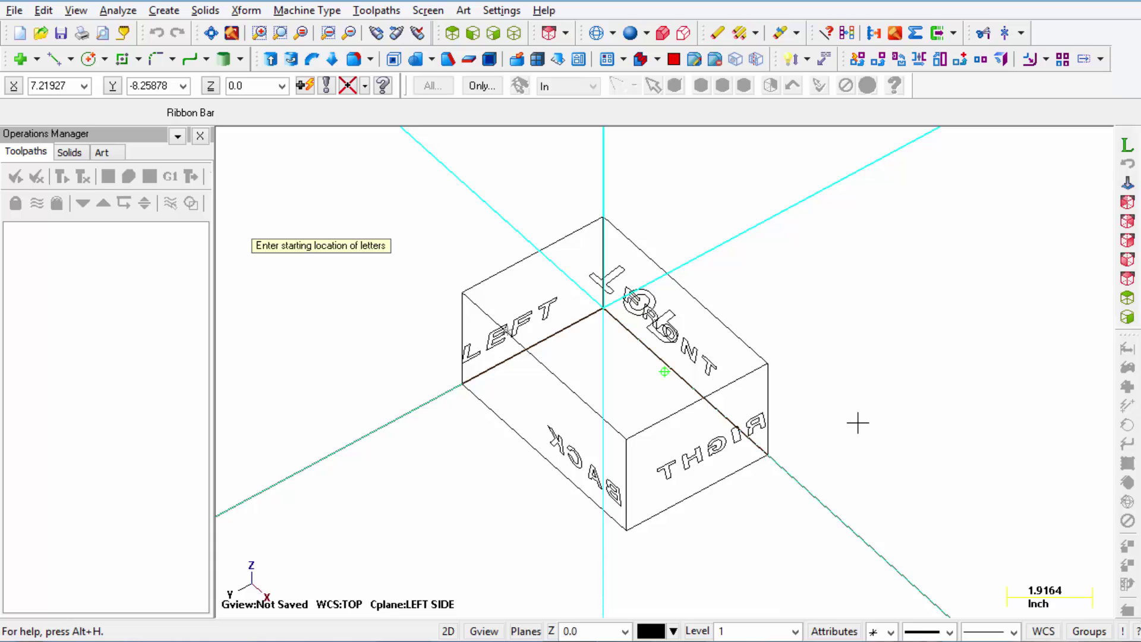
key("Escape")
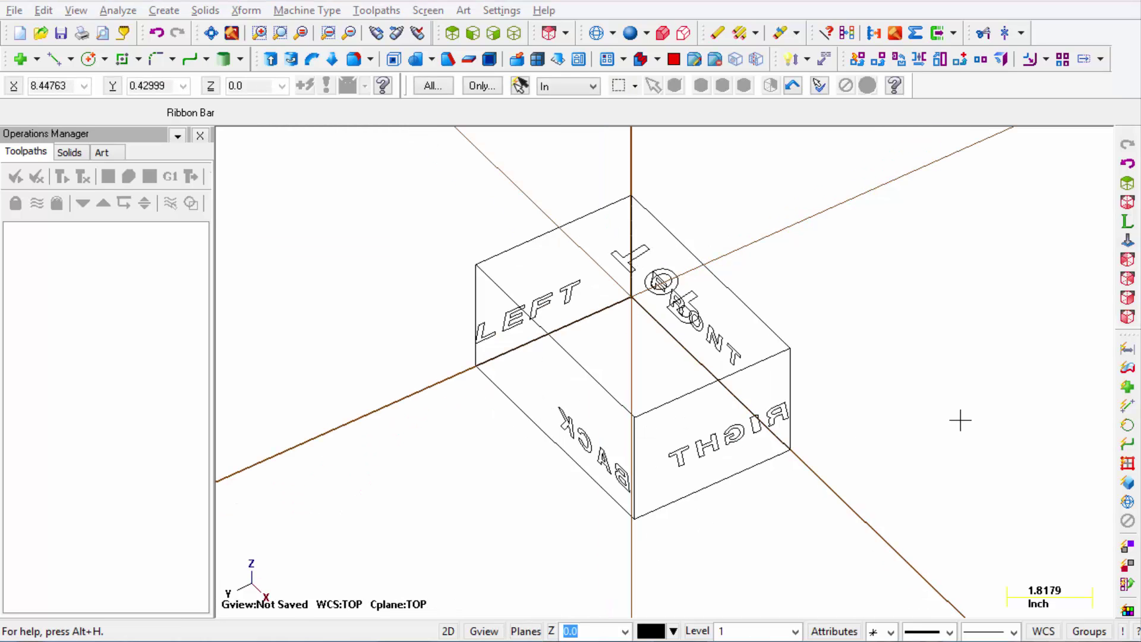
Step: Set the construction planes to Bottom (WCS) and take construction depth Z 0.0 from a lower corner of the box
left_click(542, 633)
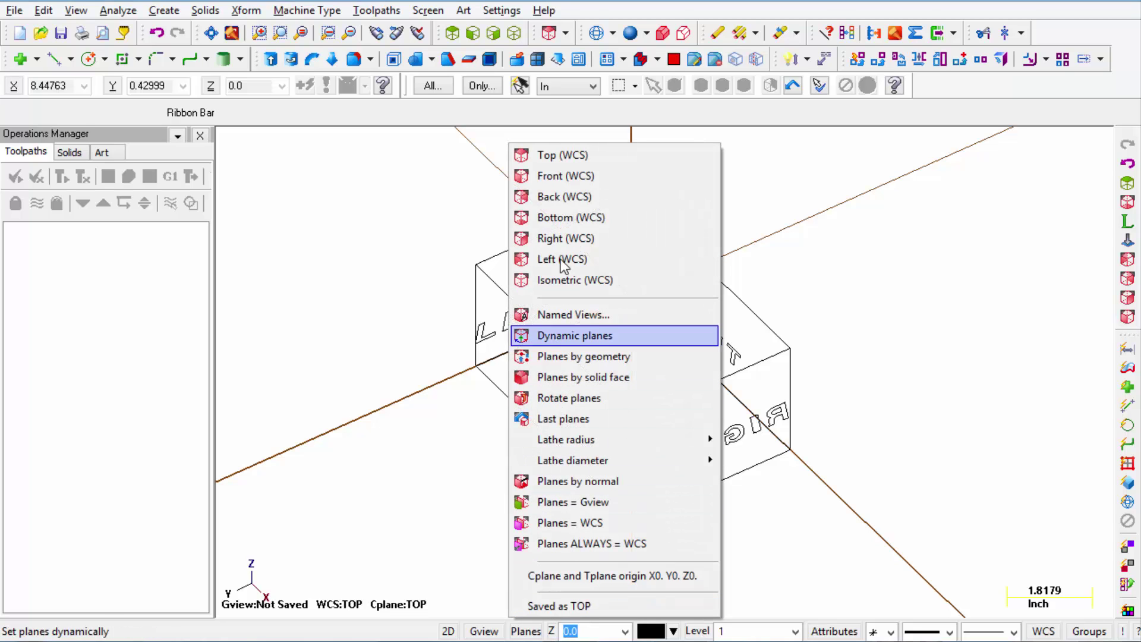
left_click(550, 218)
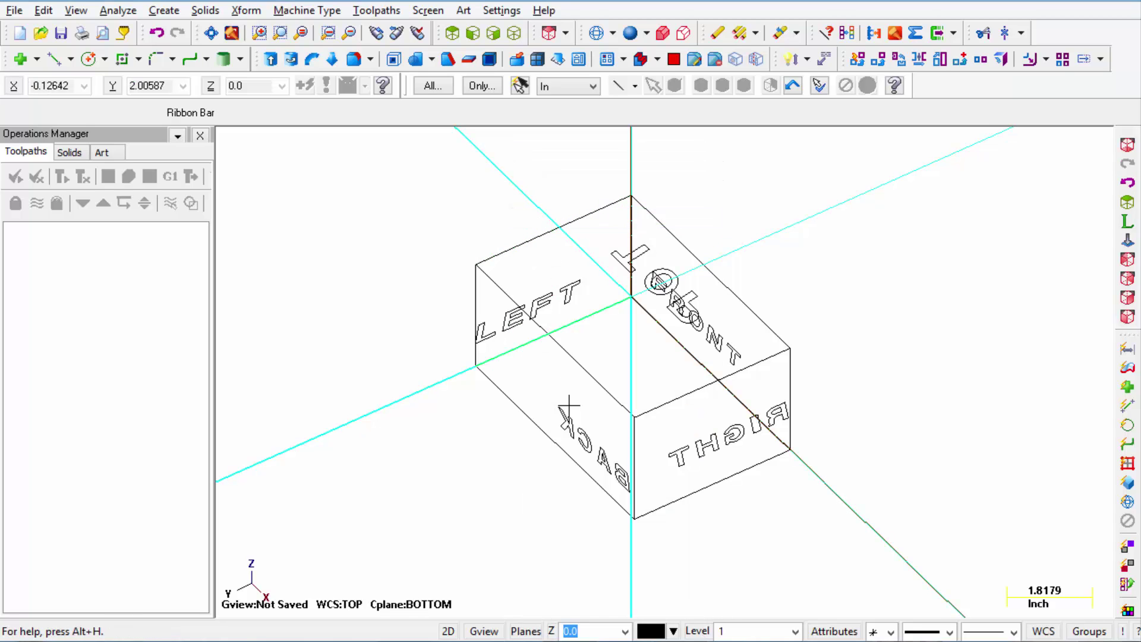
left_click(552, 633)
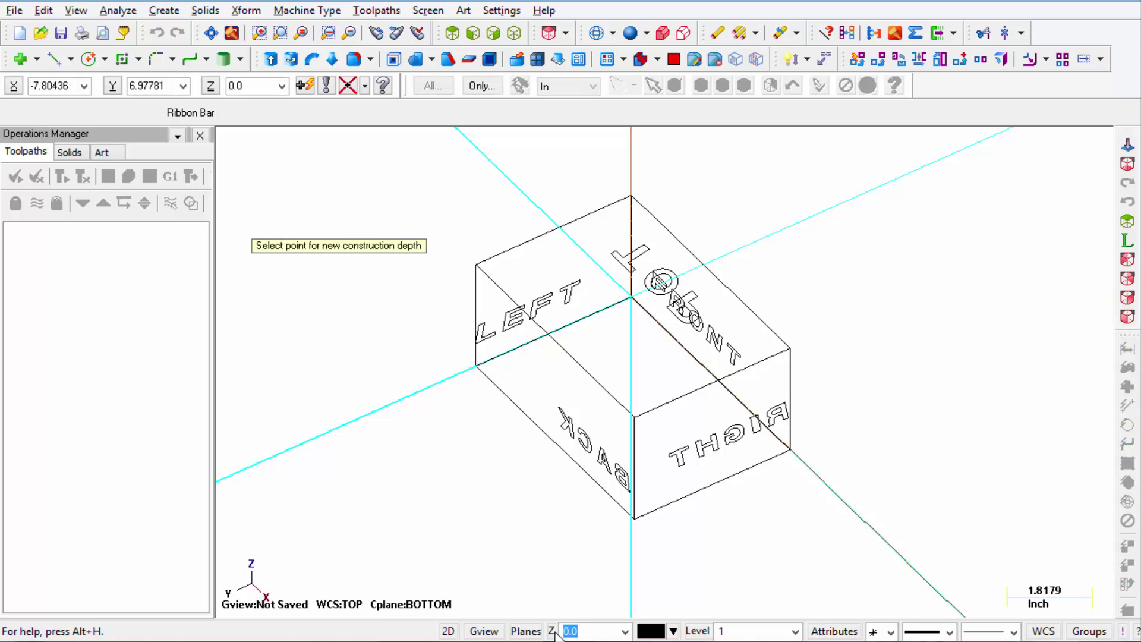
left_click(478, 367)
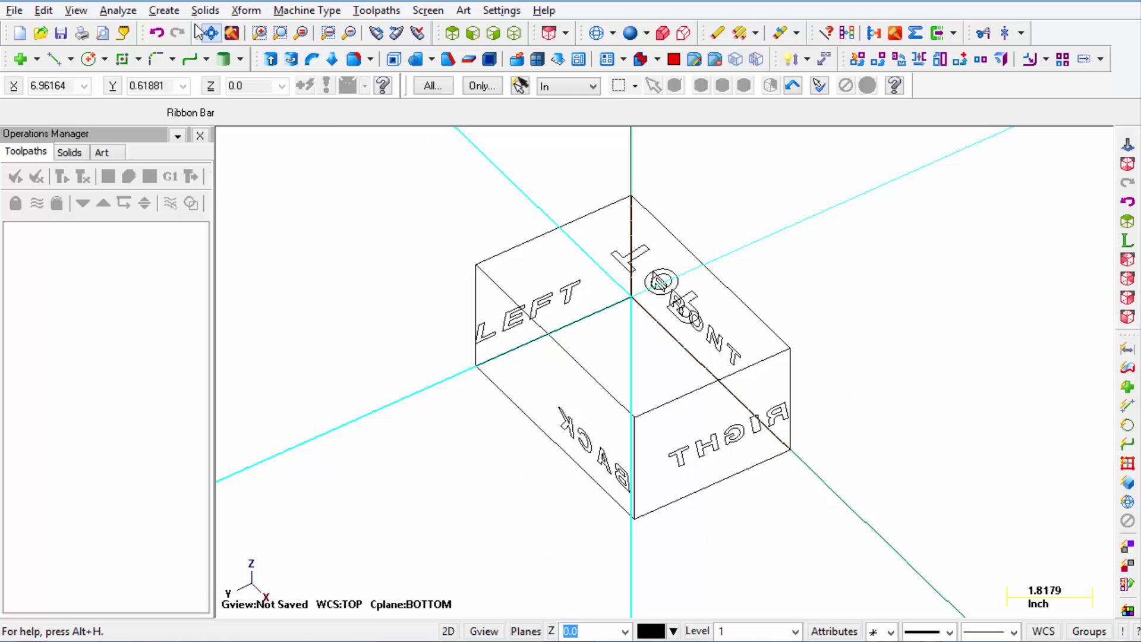
Step: Create the letters BOTTOM and place them on the box's bottom face at depth Z 0.0
left_click(164, 10)
left_click(202, 405)
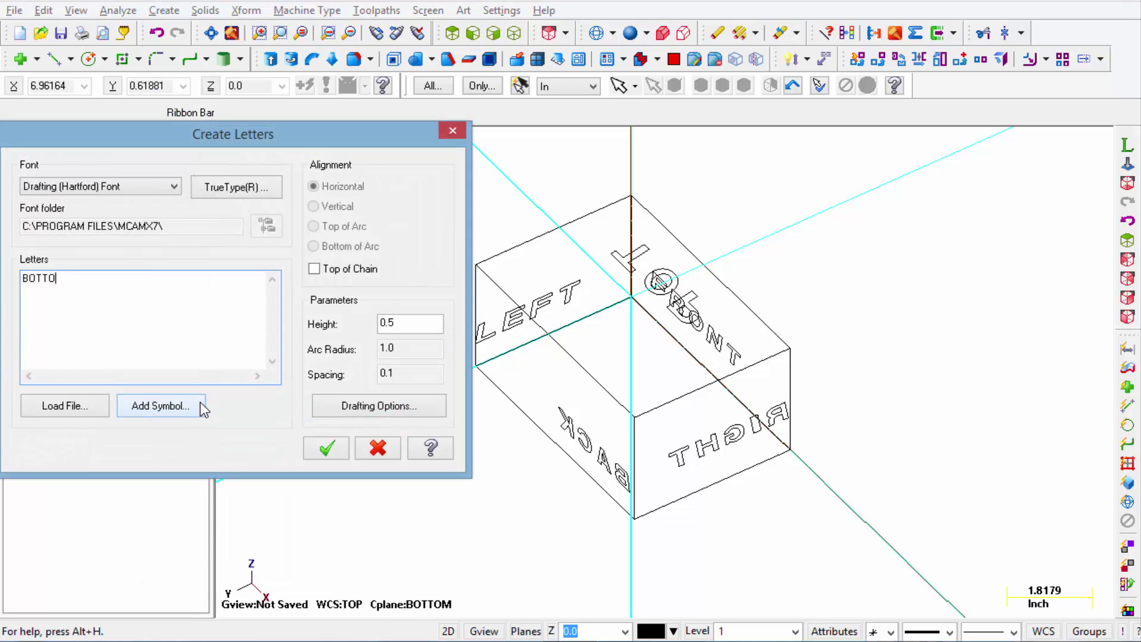
left_click(330, 448)
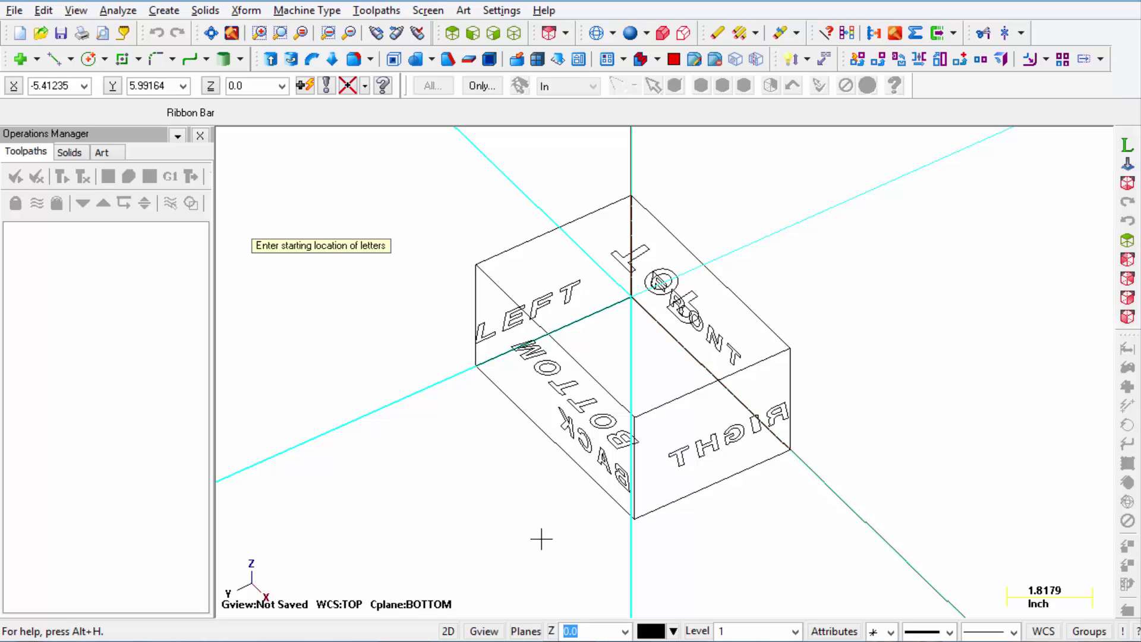
key("Escape")
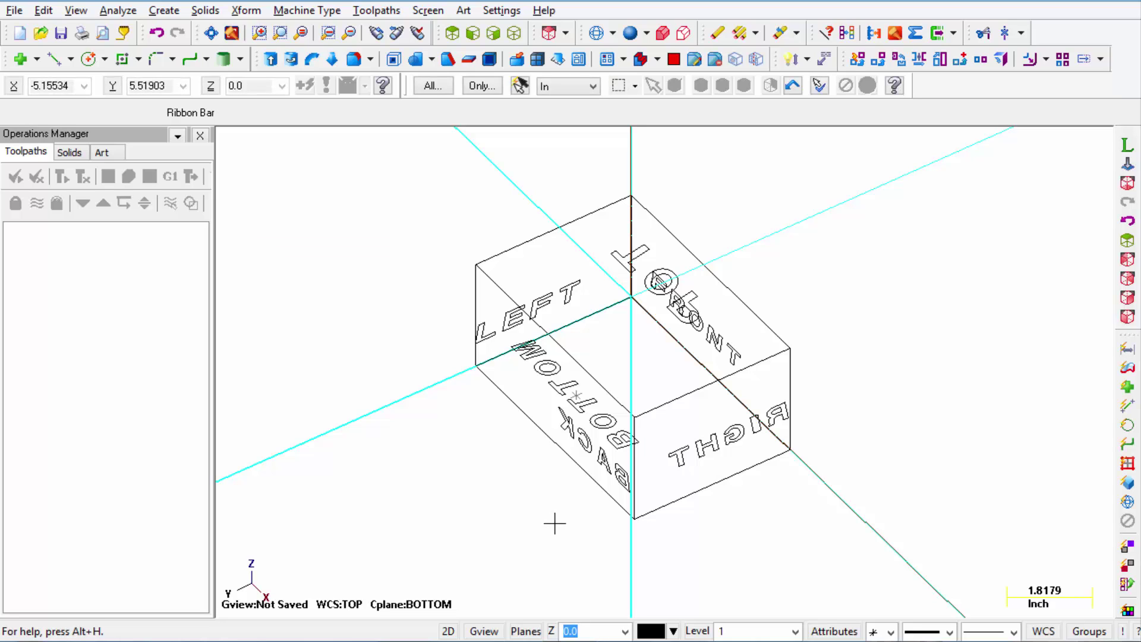
Step: Switch the graphics view to Top (WCS) to examine the lettered box from above
left_click(494, 630)
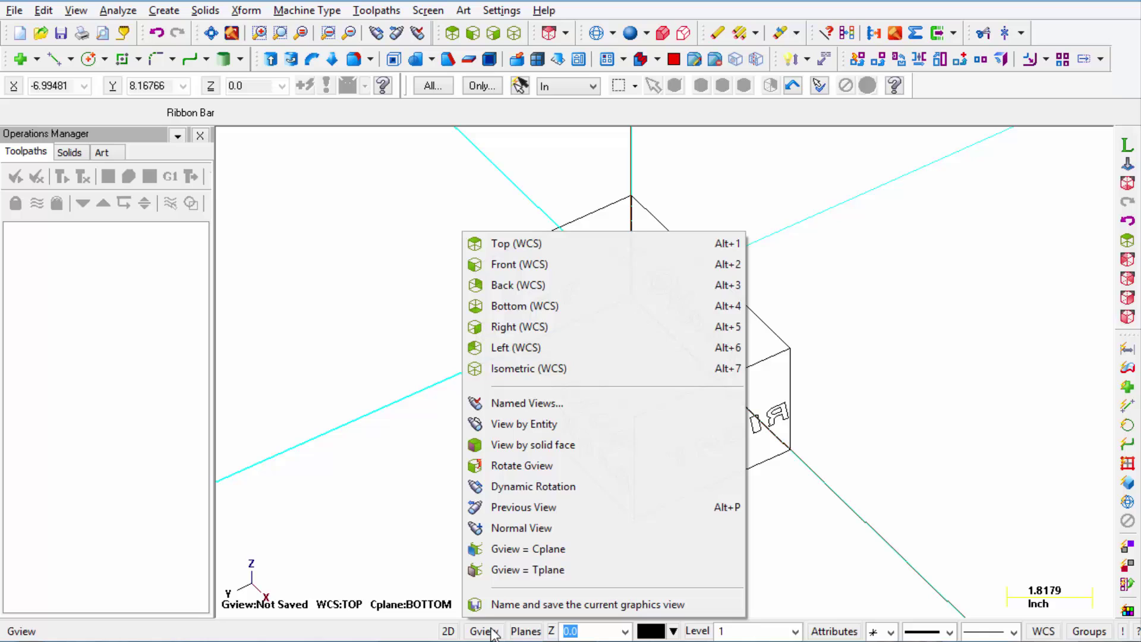
left_click(540, 243)
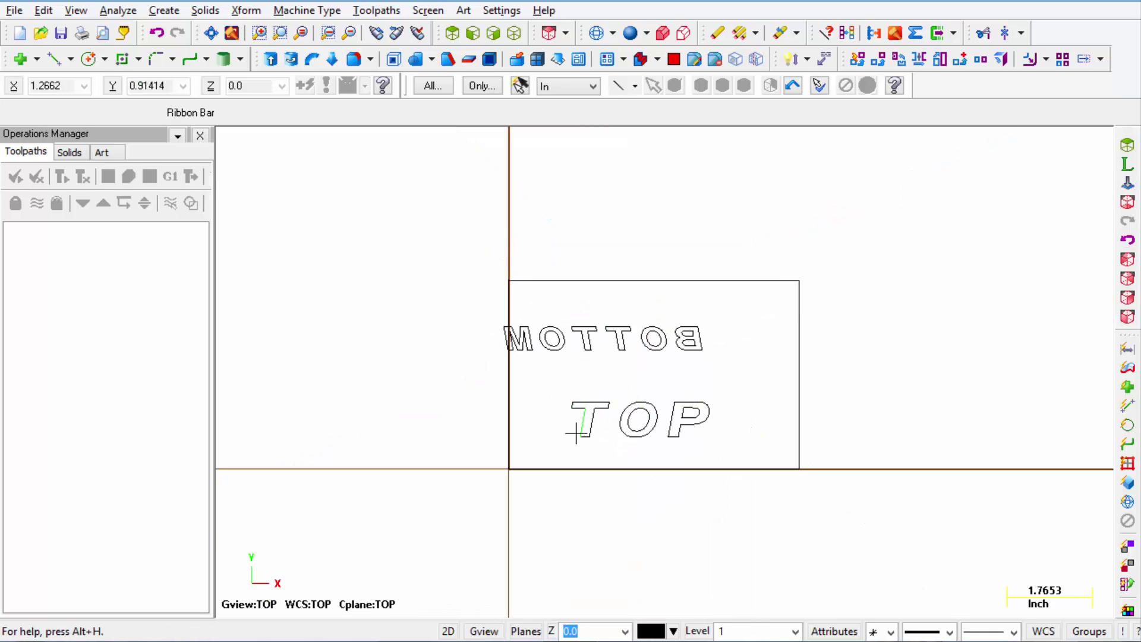
Step: Examine the FRONT and RIGHT letters in the Front (WCS) and Right (WCS) graphics views, also viewing the box at an angle
middle_click_drag(791, 407, 826, 369)
left_click(484, 631)
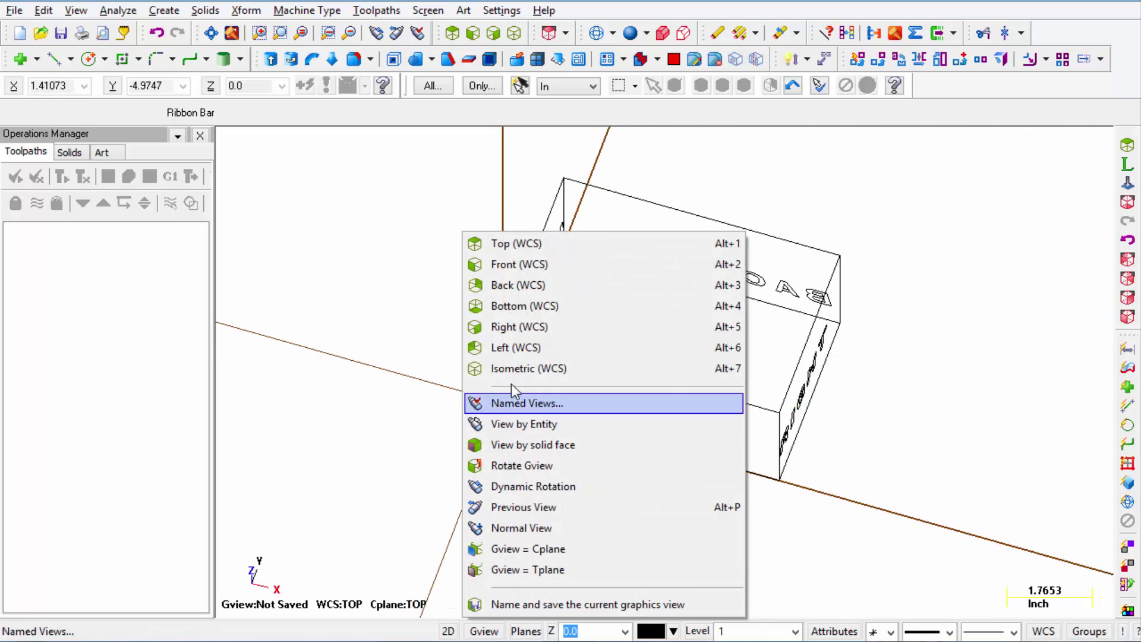
left_click(511, 264)
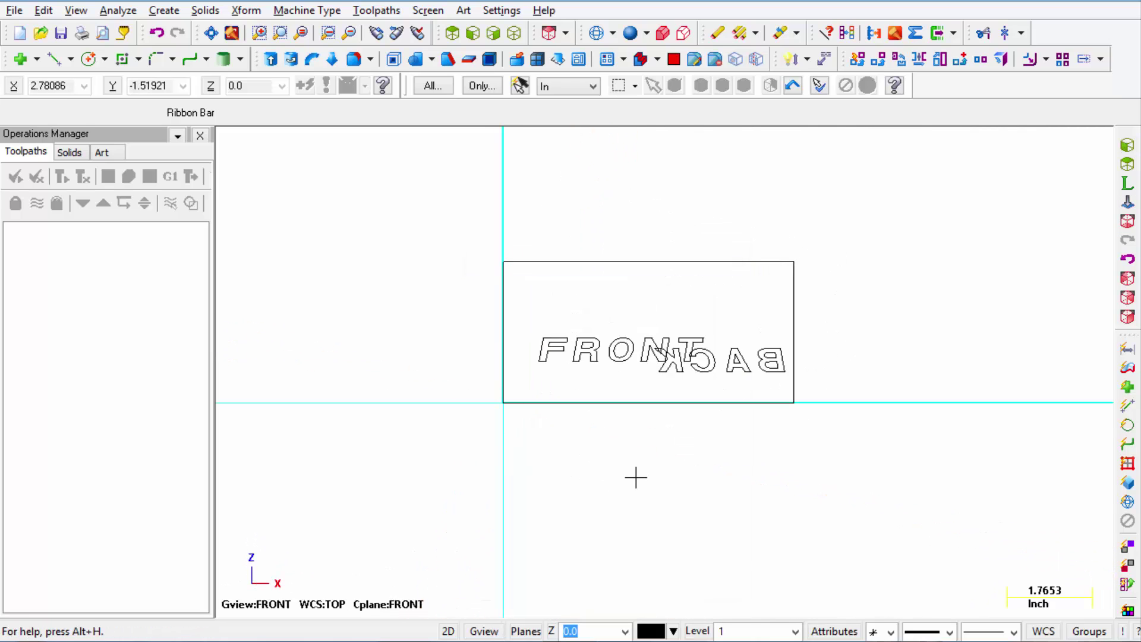
middle_click_drag(635, 477, 527, 594)
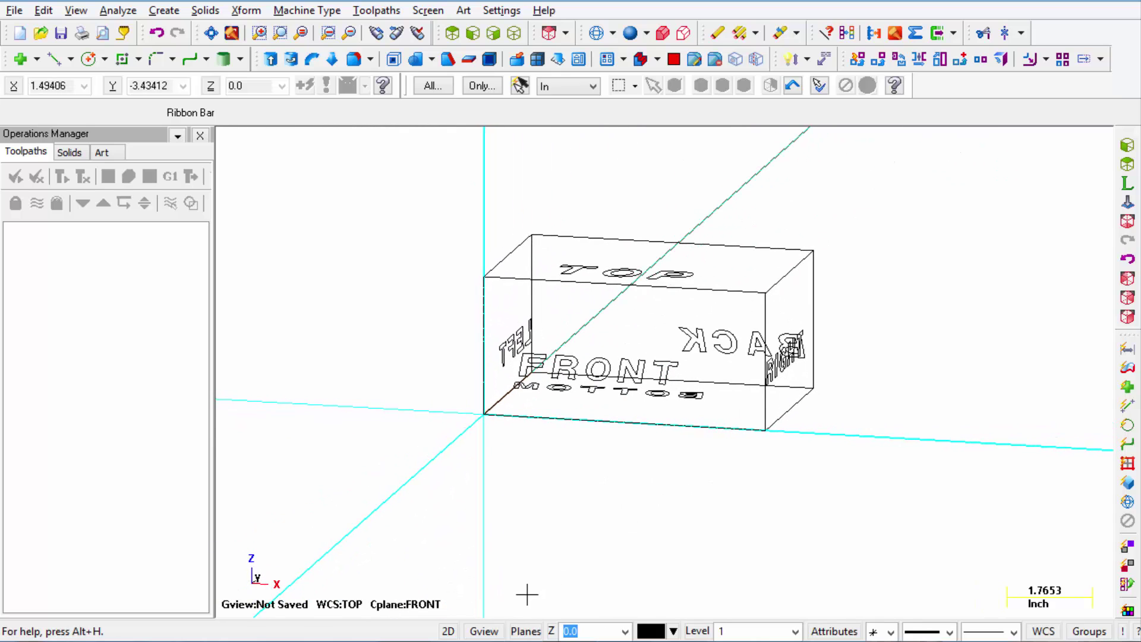
left_click(484, 631)
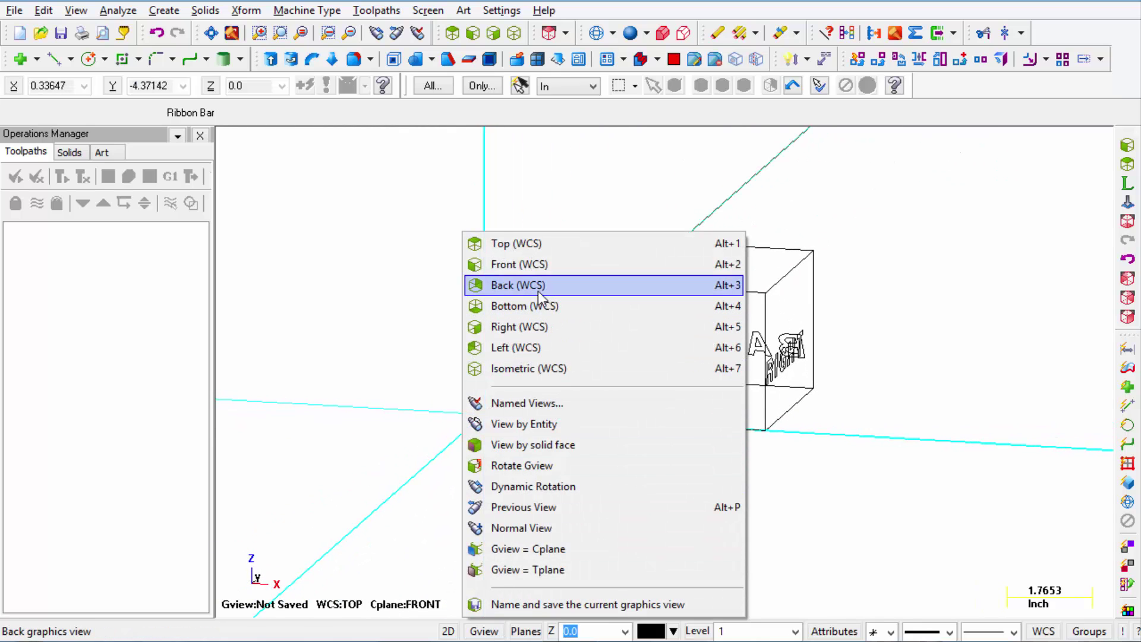
left_click(539, 326)
middle_click_drag(777, 522, 710, 555)
Step: Examine the BACK and LEFT letters in the Back (WCS) and Left (WCS) graphics views, also viewing the box at an angle
left_click(484, 631)
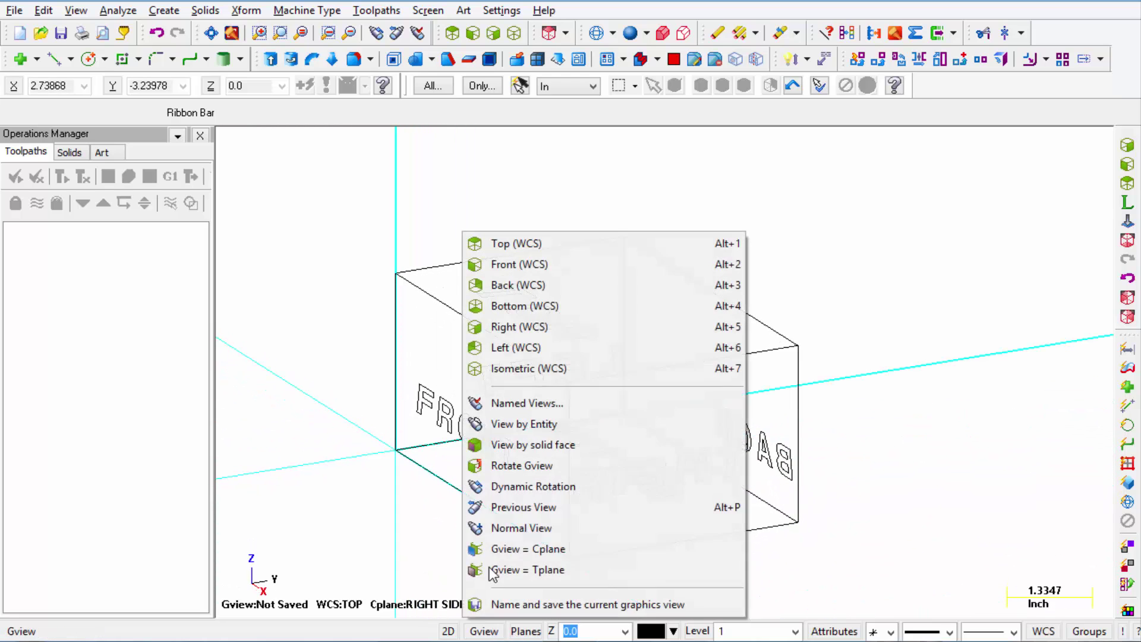
left_click(513, 286)
scroll(1042, 380, "down", 1)
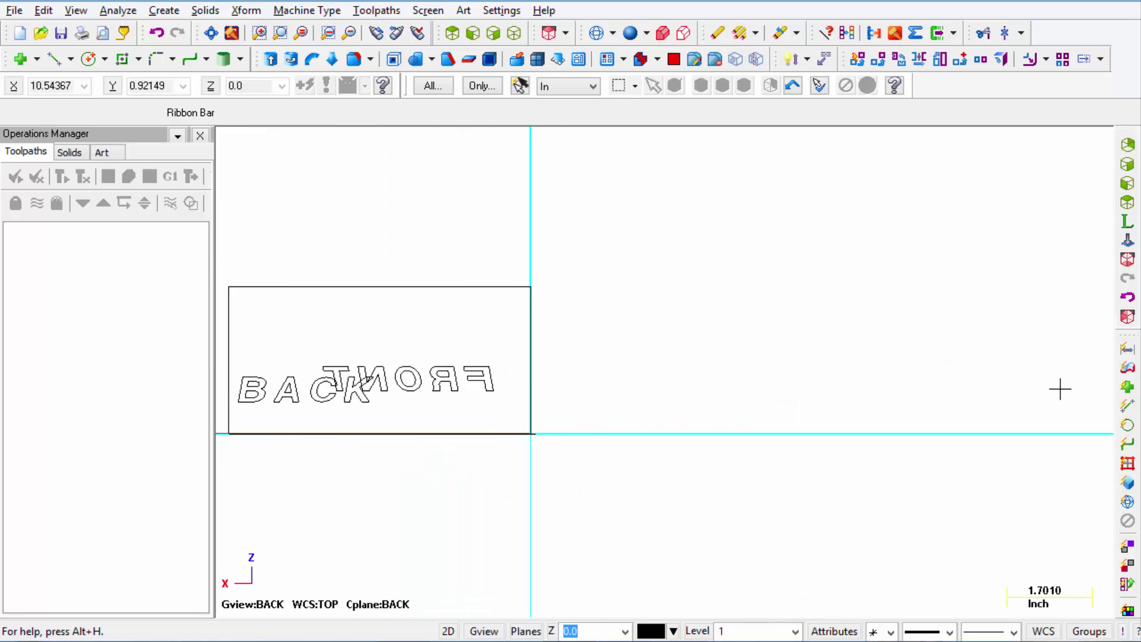
scroll(1060, 389, "down", 1)
middle_click_drag(527, 523, 476, 542)
left_click(483, 631)
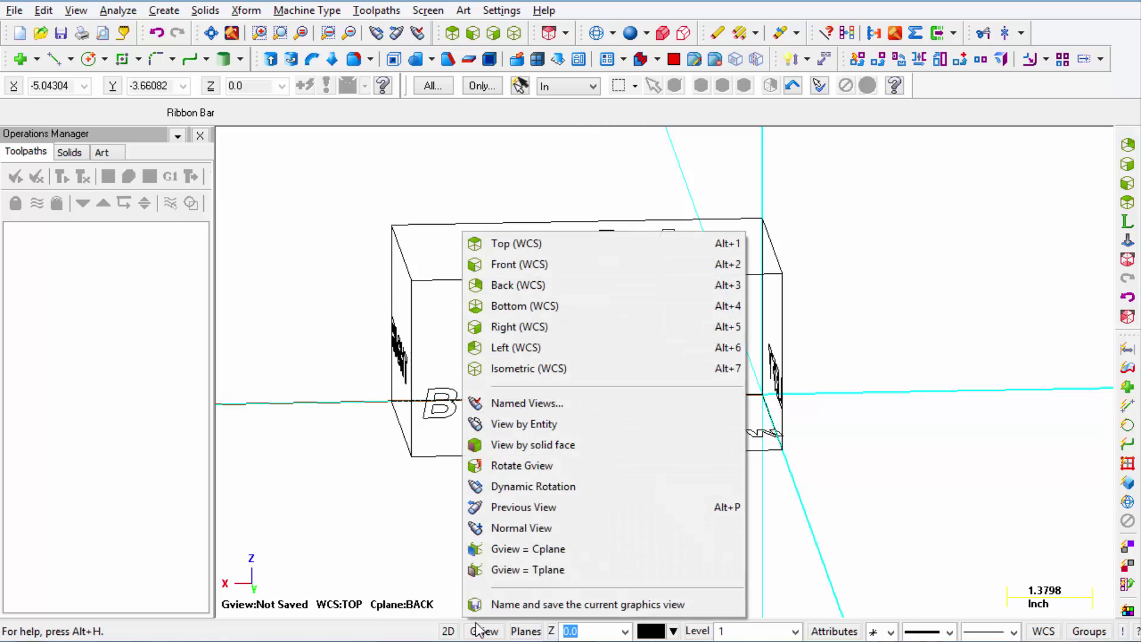
left_click(516, 347)
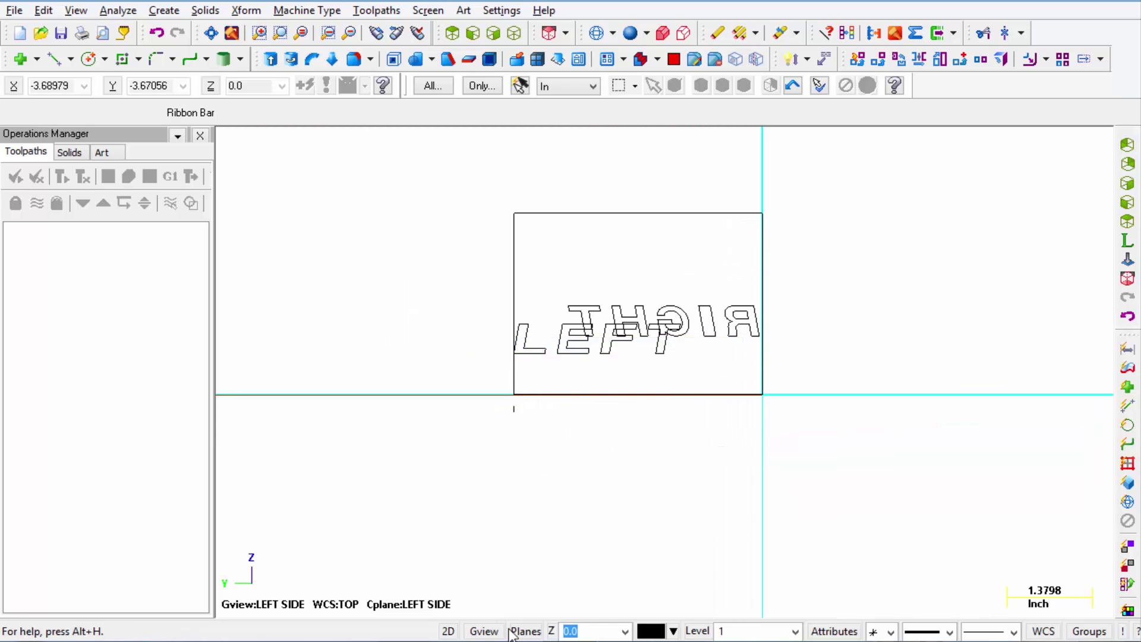
middle_click_drag(577, 422, 621, 494)
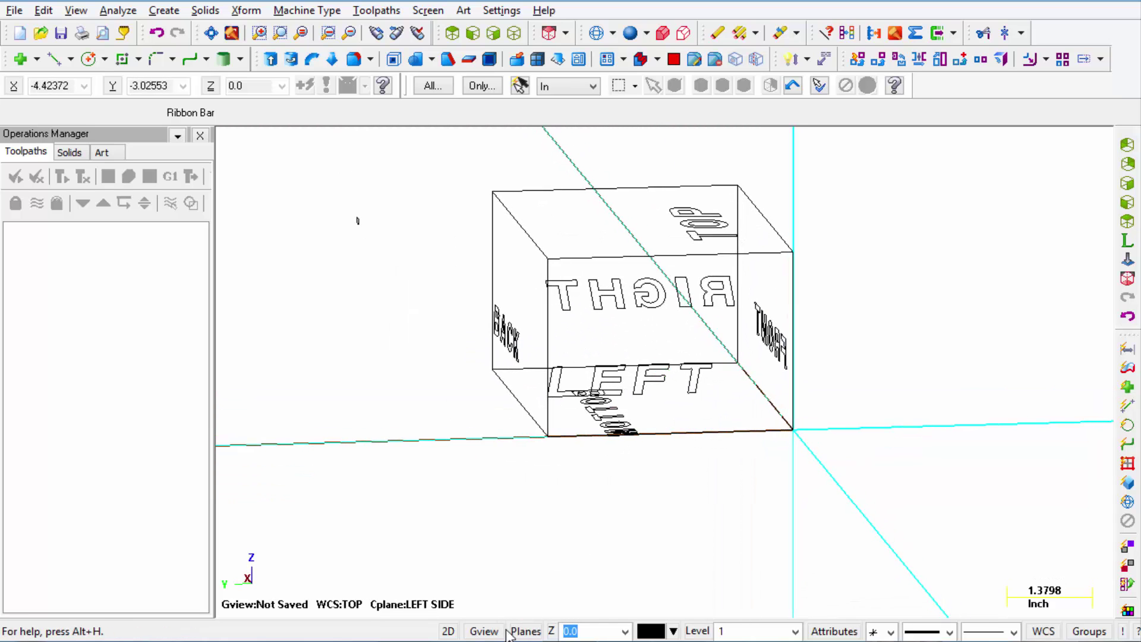
Step: Examine the BOTTOM letters in the Bottom (WCS) graphics view and inspect the box from an angle
left_click(484, 631)
left_click(518, 305)
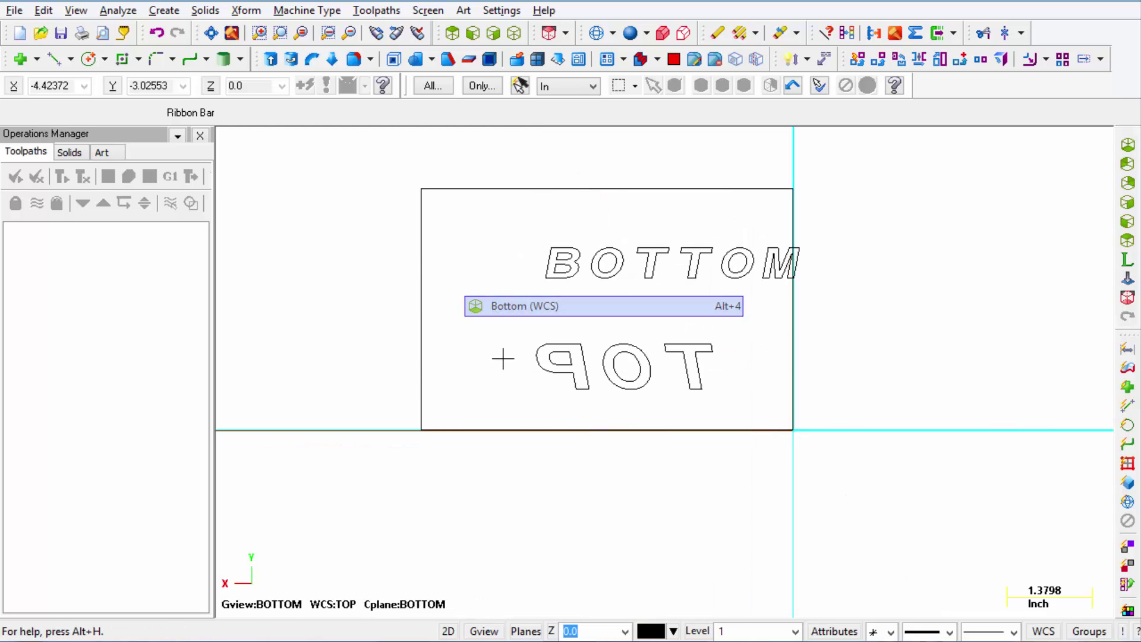
middle_click_drag(613, 515, 585, 497)
middle_click_drag(586, 497, 600, 441)
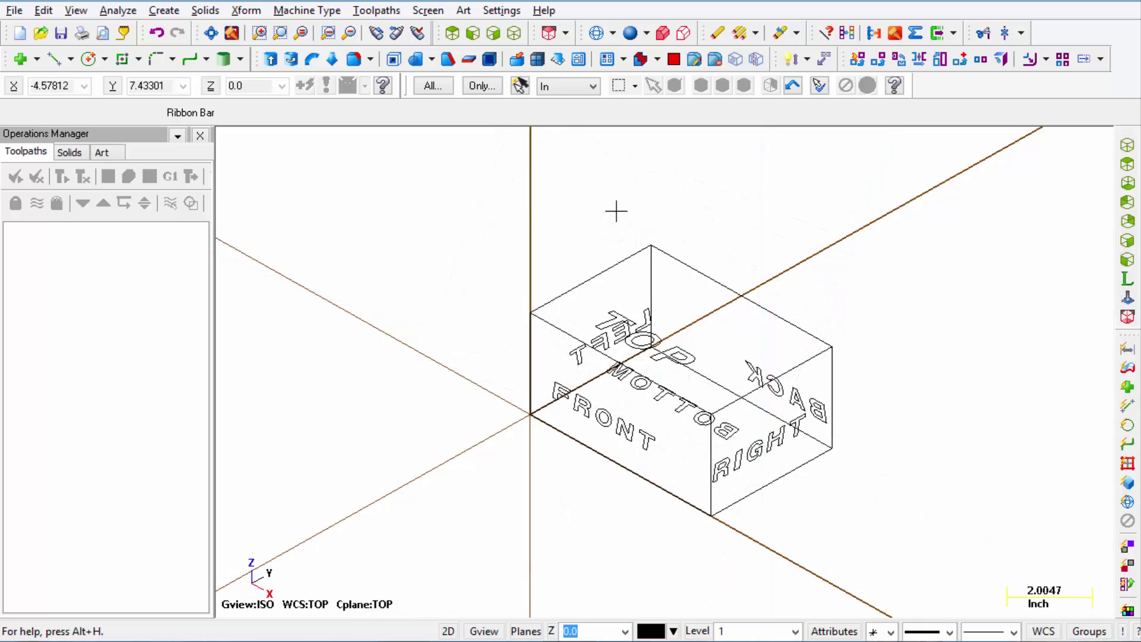